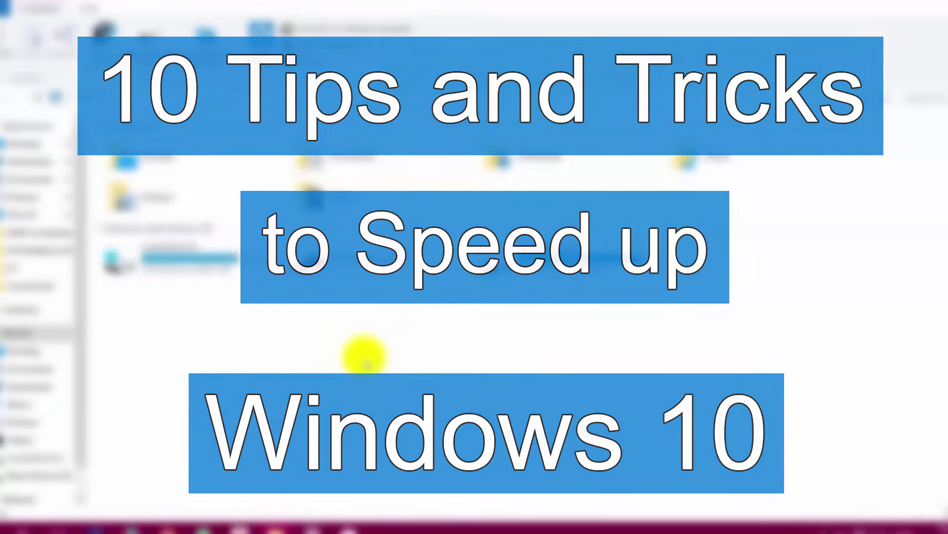
left_click(364, 355)
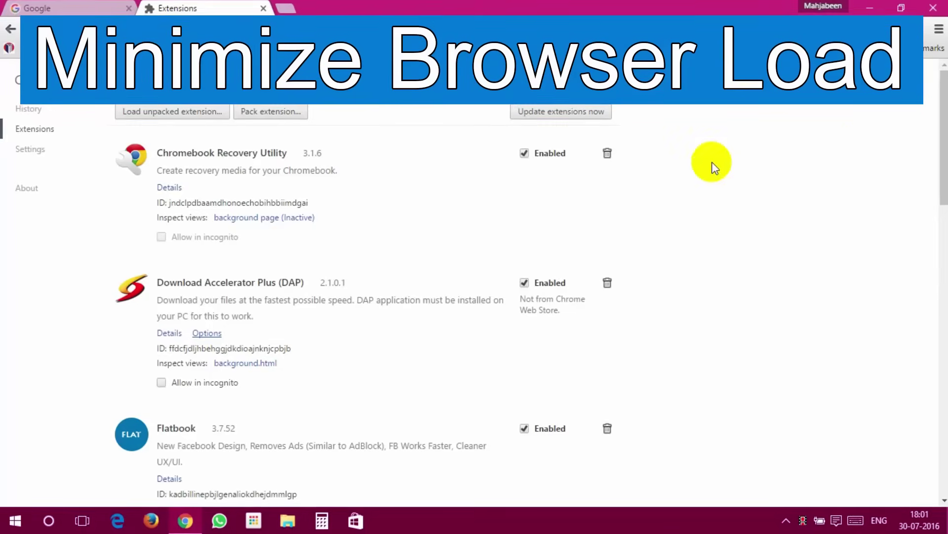
left_click_drag(944, 99, 943, 285)
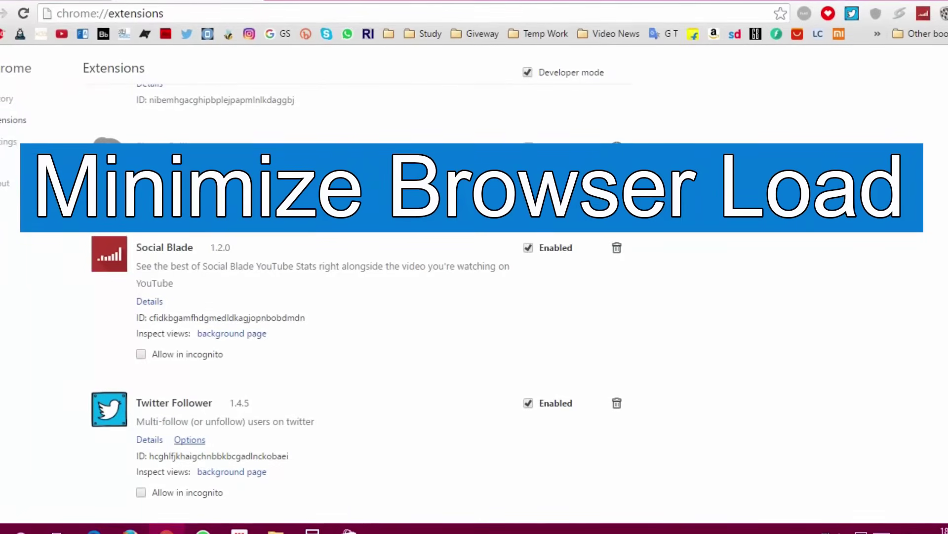
scroll(474, 321, "up", 10)
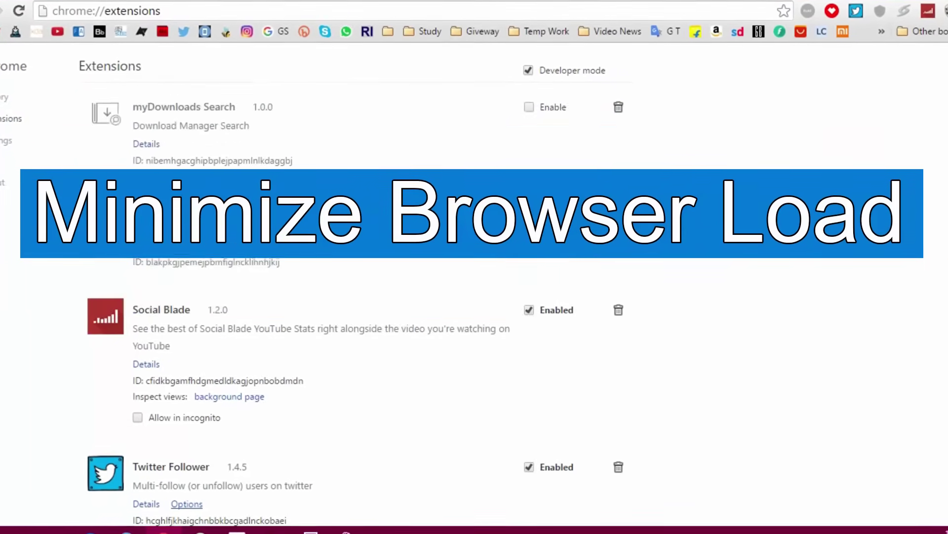
scroll(474, 321, "up", 3)
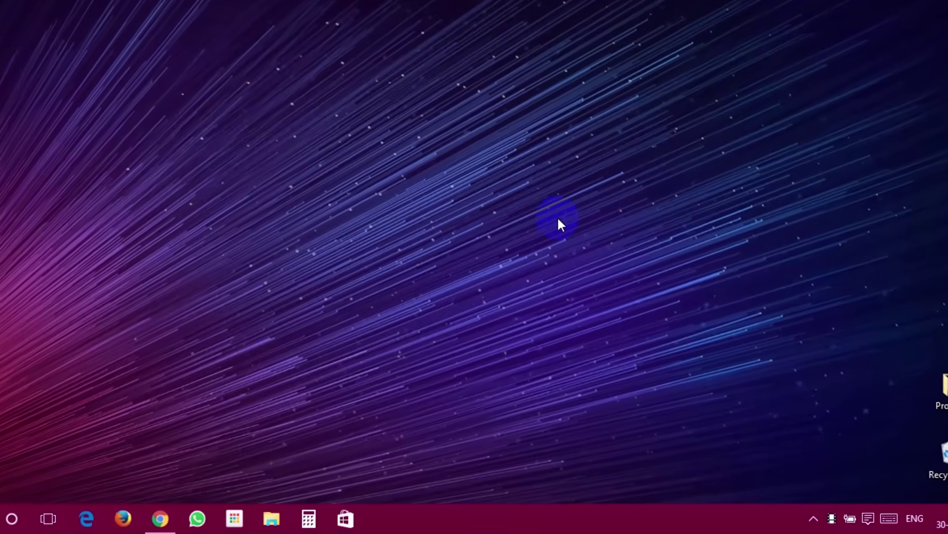
Open Chrome and go to the list of installed extensions in its settings
left_click(174, 523)
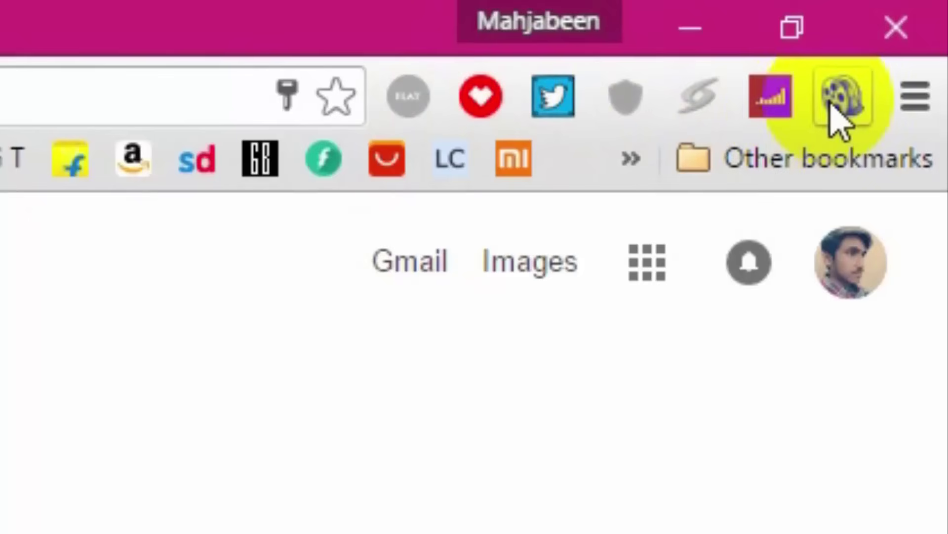
left_click(913, 96)
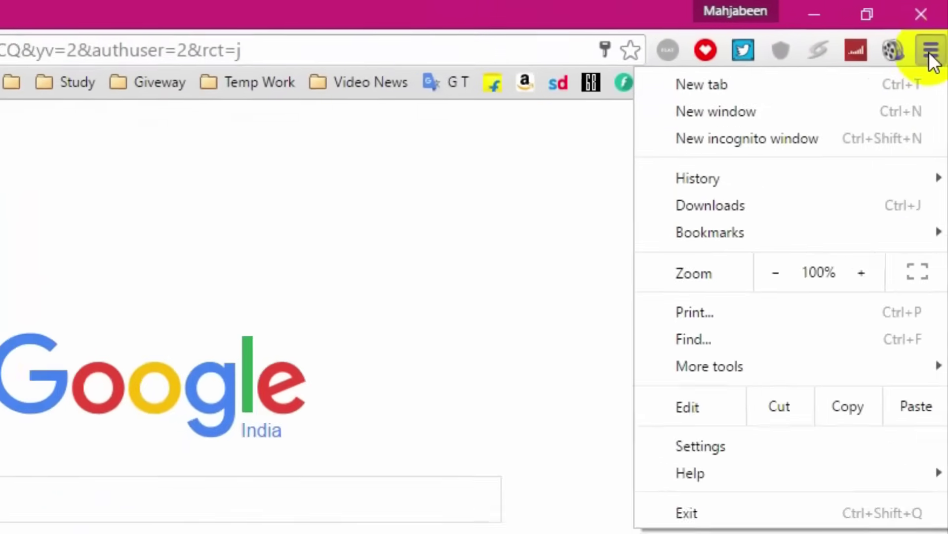
left_click(731, 417)
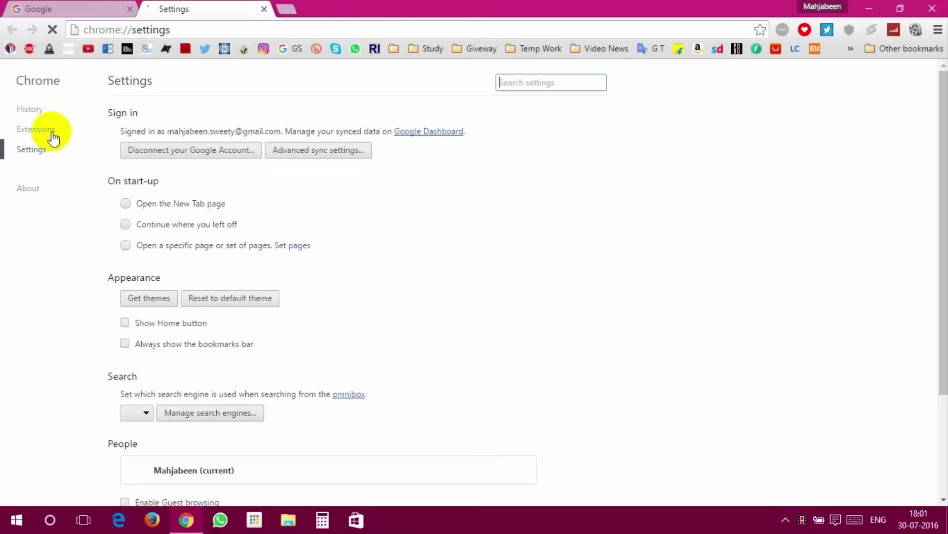
left_click(52, 132)
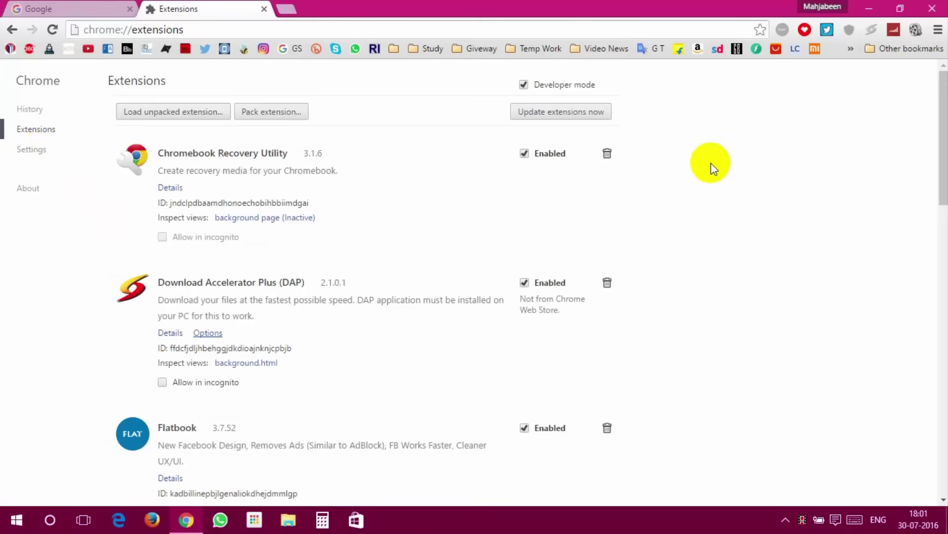
left_click_drag(943, 106, 928, 92)
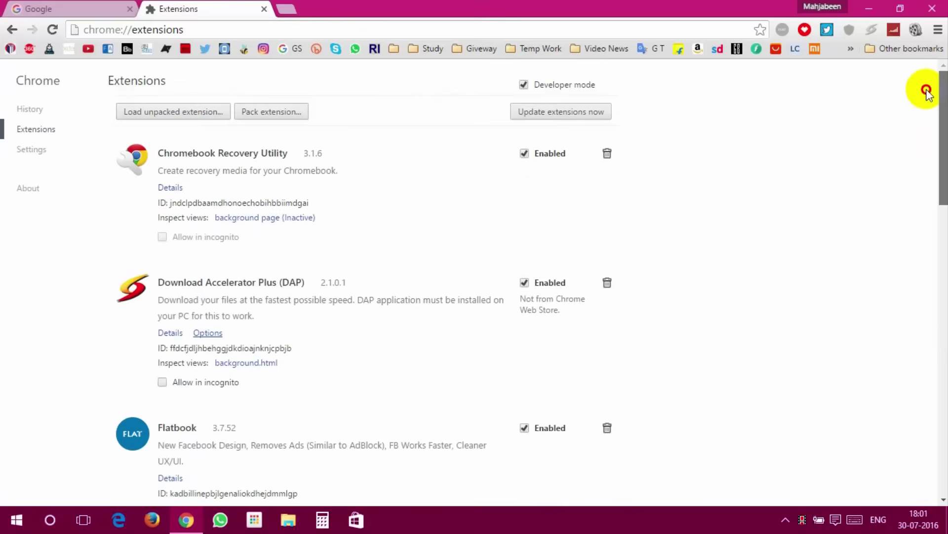
Remove the Chromebook Recovery Utility and Download Accelerator Plus (DAP) extensions from Chrome
left_click(608, 153)
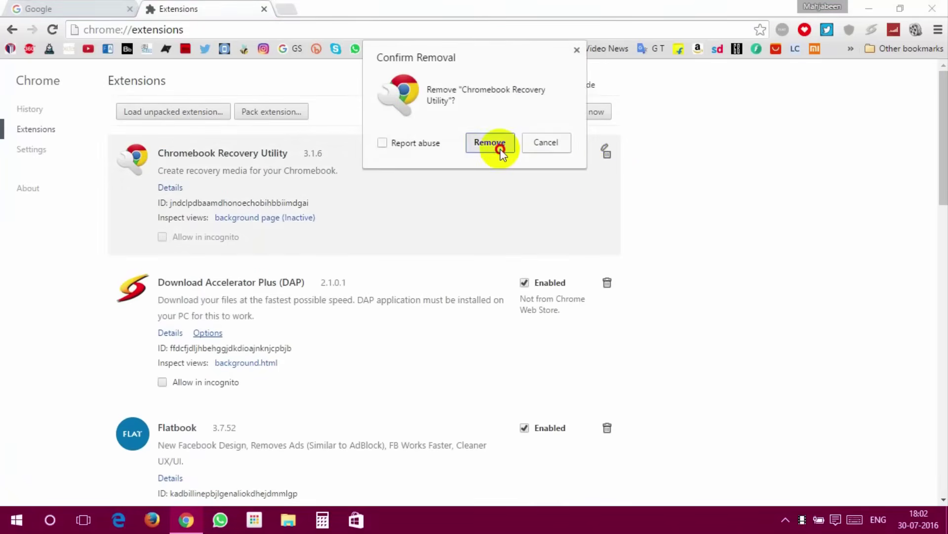
left_click(501, 148)
left_click(607, 153)
left_click(501, 145)
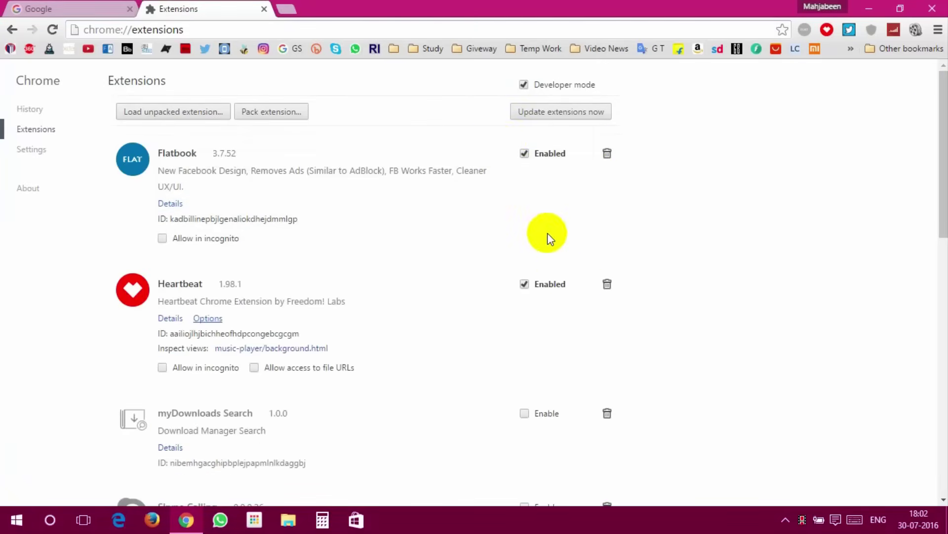
Remove the myDownloads Search and Skype Calling extensions from the list
scroll(559, 262, "down", 4)
left_click(607, 205)
left_click(492, 142)
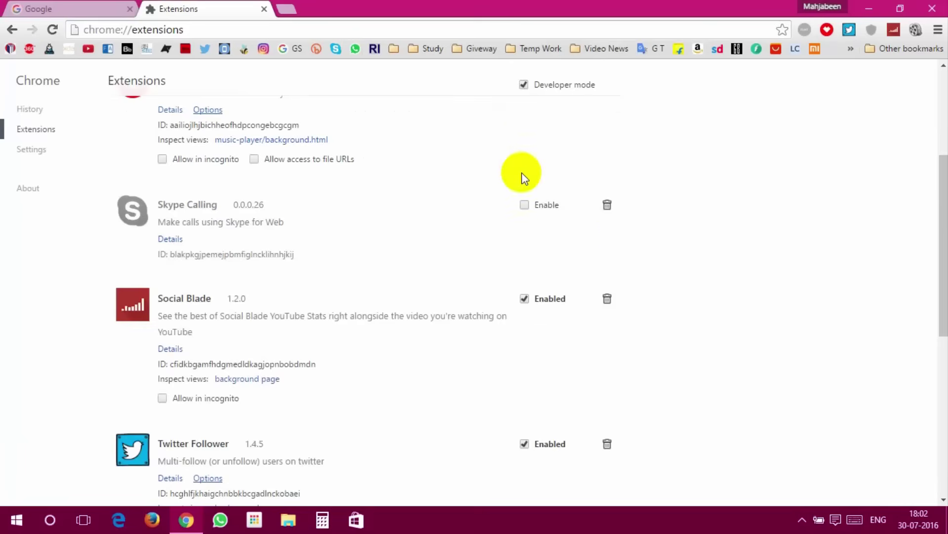
left_click(607, 205)
left_click(489, 142)
Remove the Social Blade, Twitter Follower and Unlimited Free VPN - Betternet extensions, and close the Extensions page
left_click(606, 203)
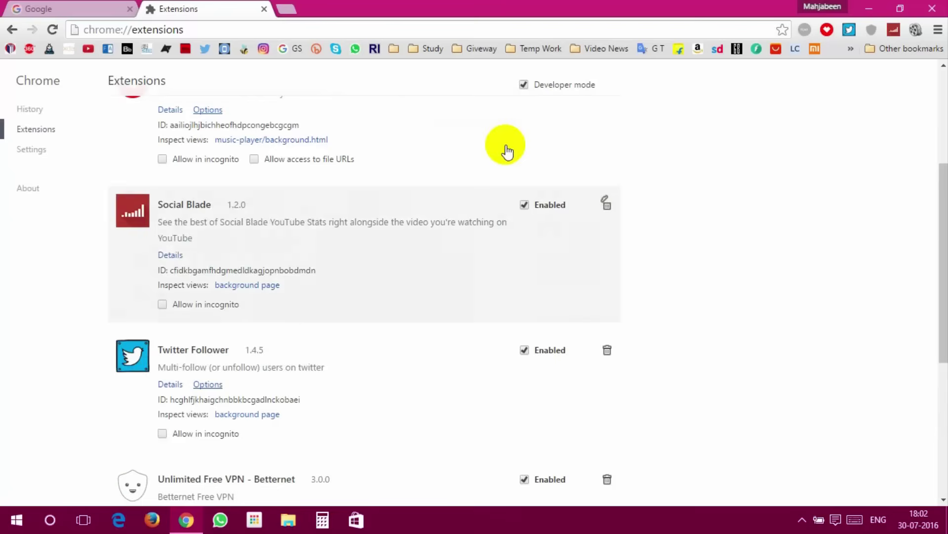
left_click(607, 204)
left_click(506, 144)
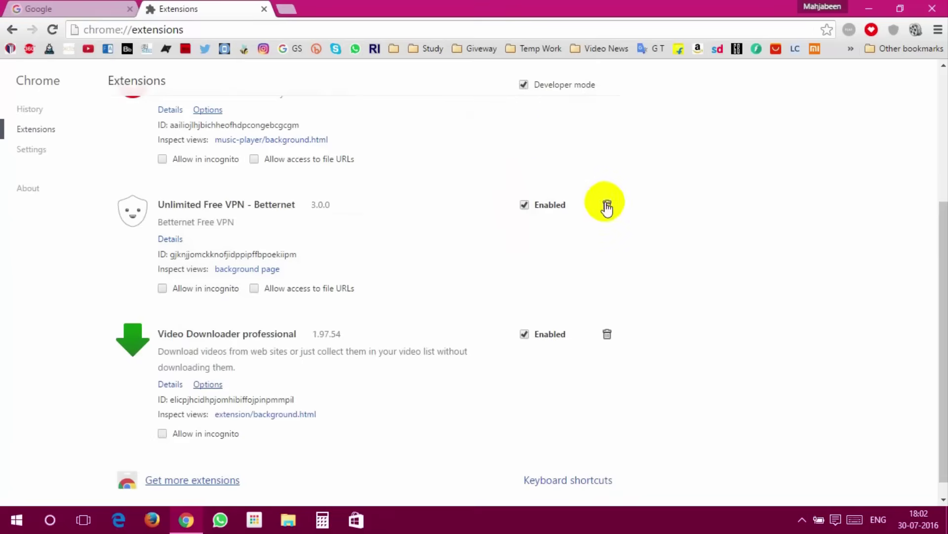
left_click(607, 205)
left_click(491, 142)
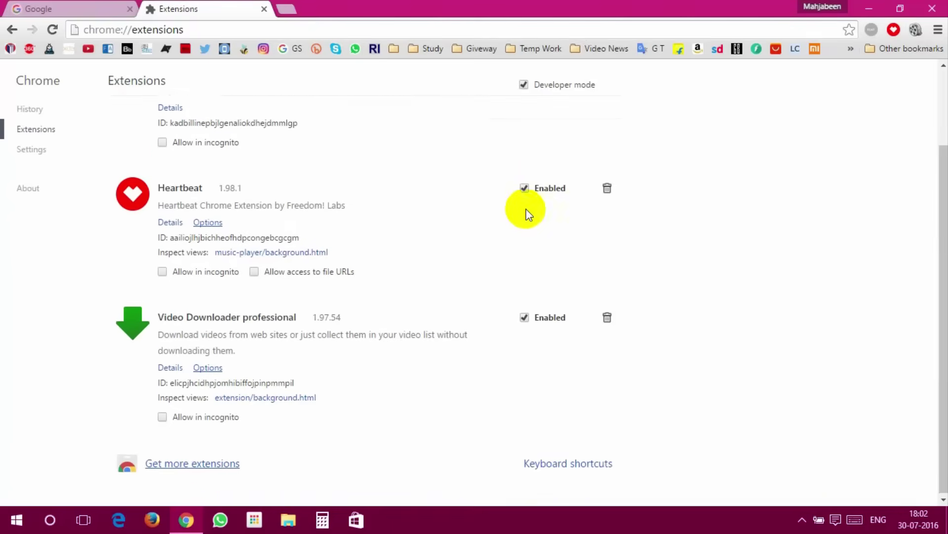
left_click(264, 9)
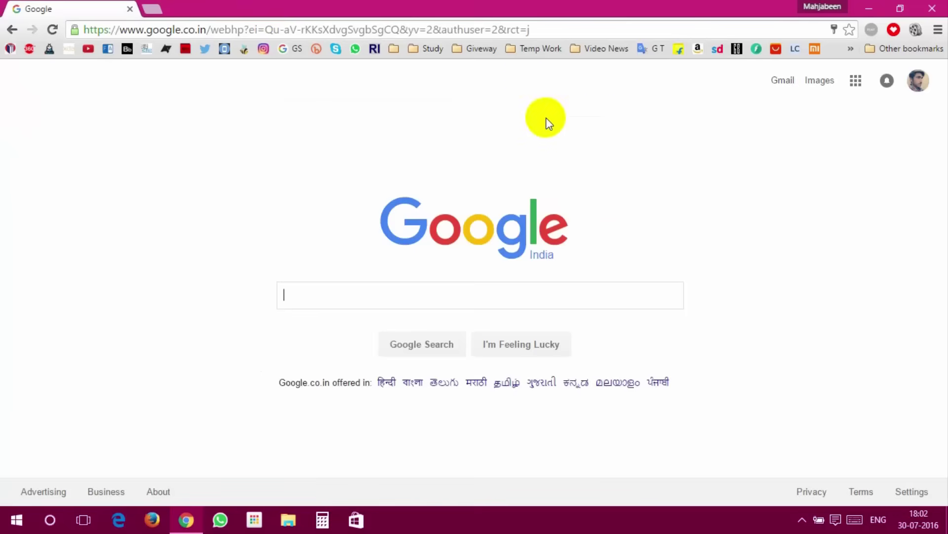
left_click(907, 82)
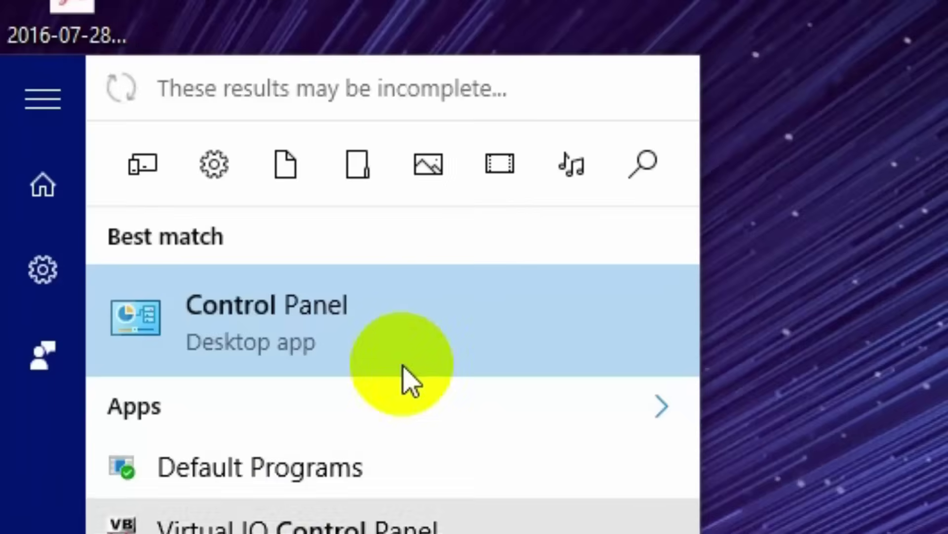
Open the Control Panel's list of installed programs and uninstall EasyUEFI version 2.4
left_click(158, 233)
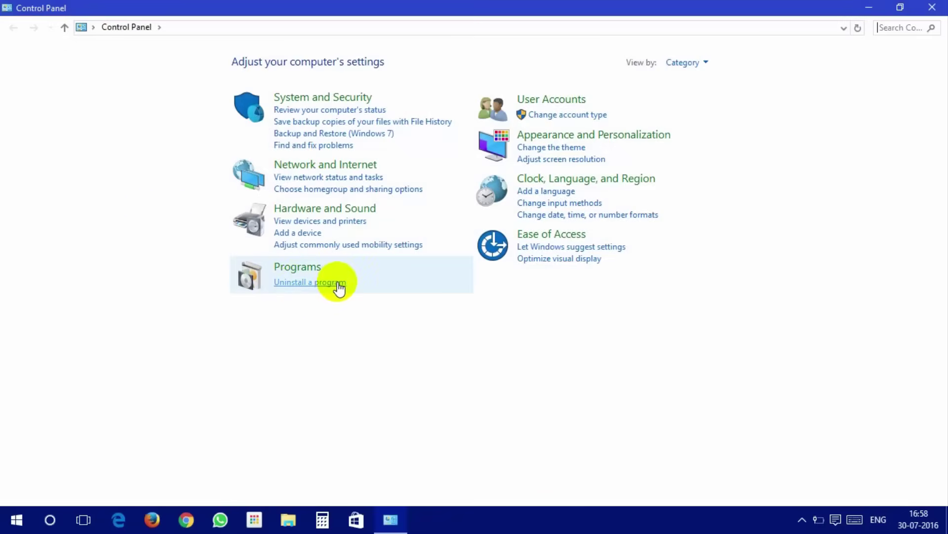
left_click(336, 282)
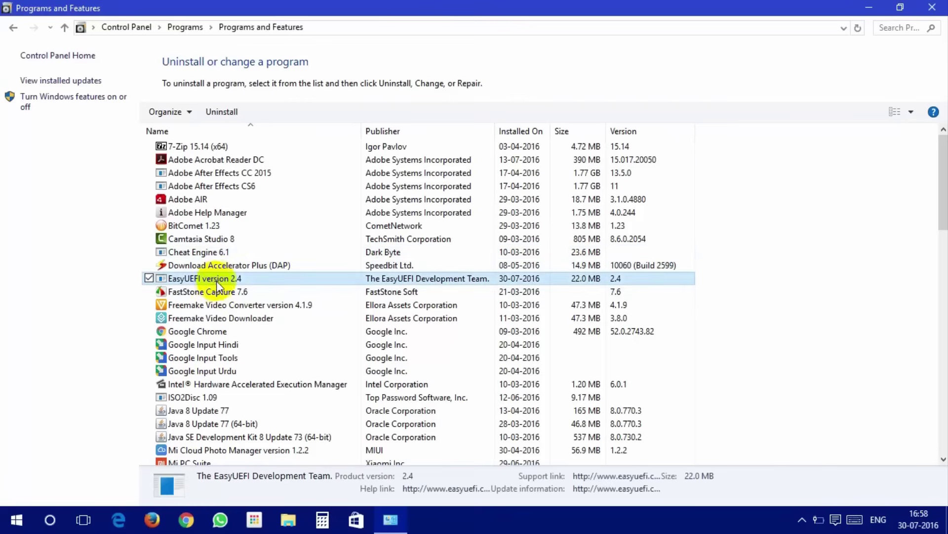
left_click(230, 112)
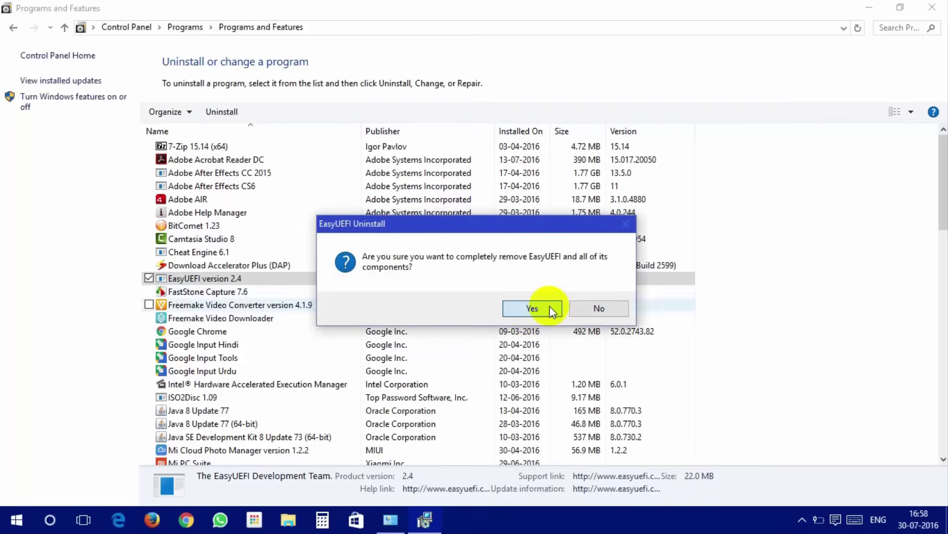
left_click(547, 309)
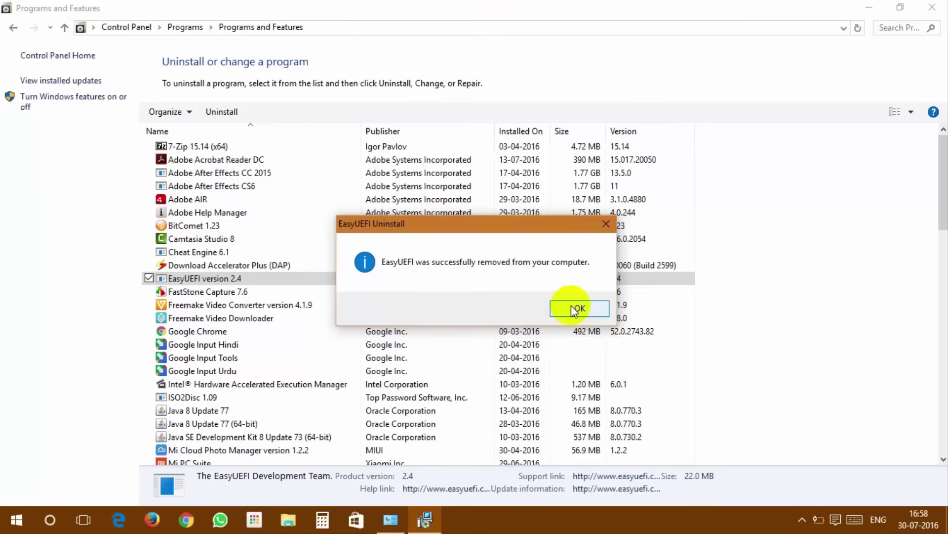
left_click(576, 308)
Uninstall ISO2Disc 1.09 from the computer
left_click(193, 384)
left_click(237, 111)
left_click(547, 310)
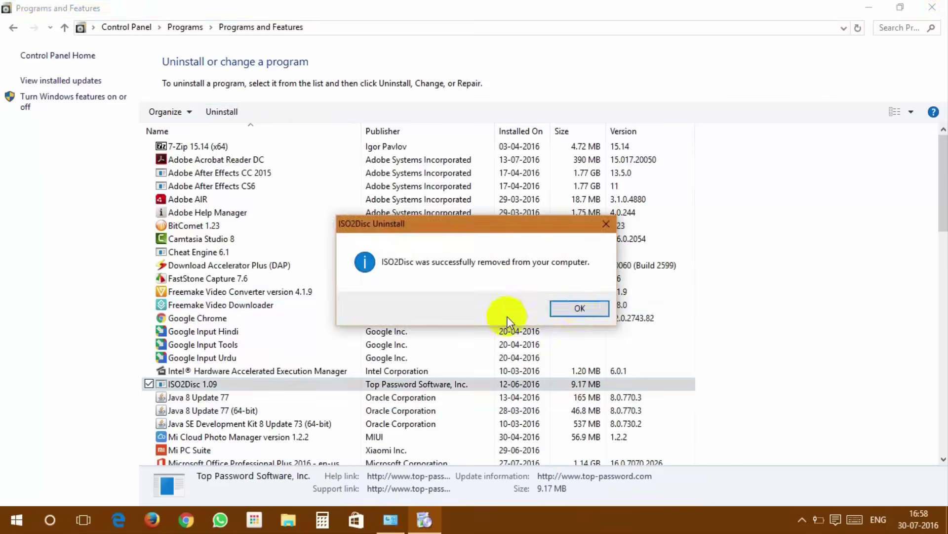
left_click(576, 308)
Uninstall Nox APP Player from the installed programs list
scroll(395, 296, "down", 10)
left_click(242, 398)
left_click(237, 111)
left_click(198, 450)
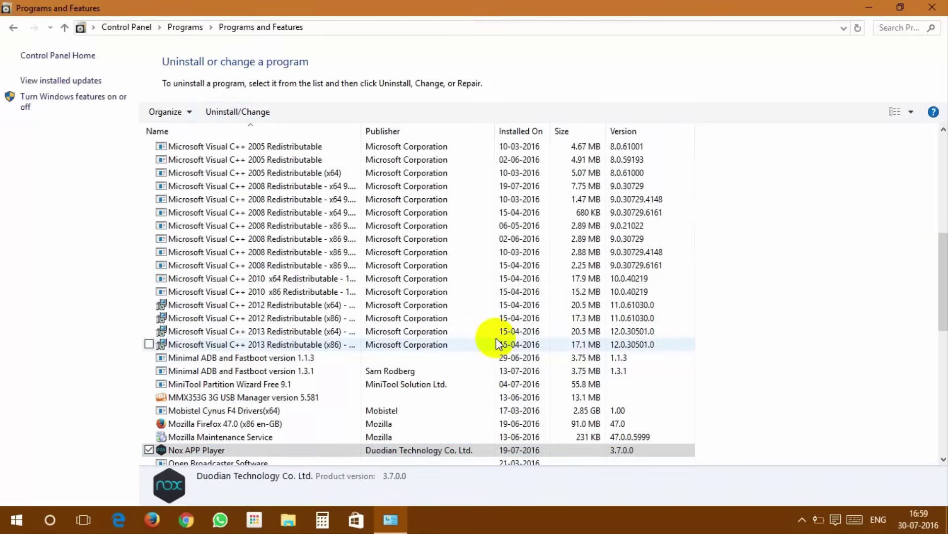
left_click(488, 299)
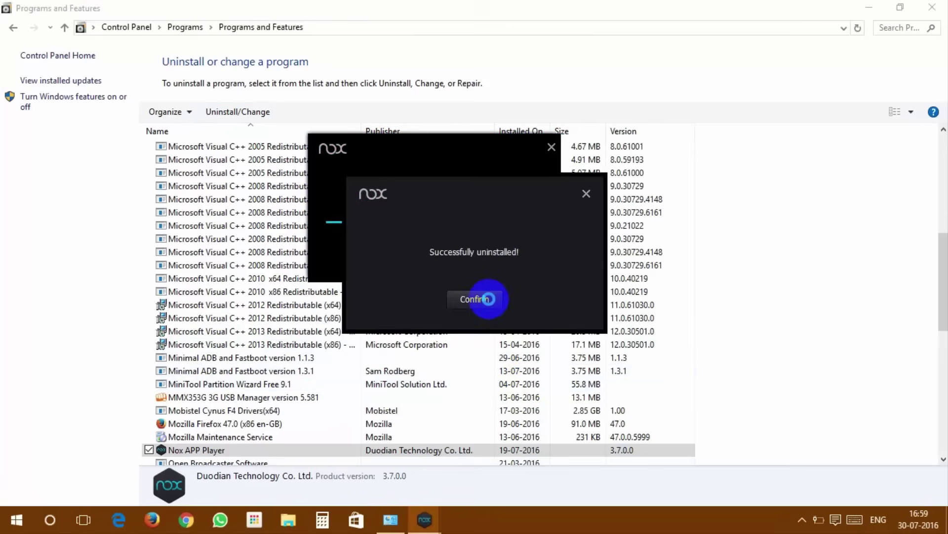
scroll(489, 298, "down", 4)
left_click(218, 357)
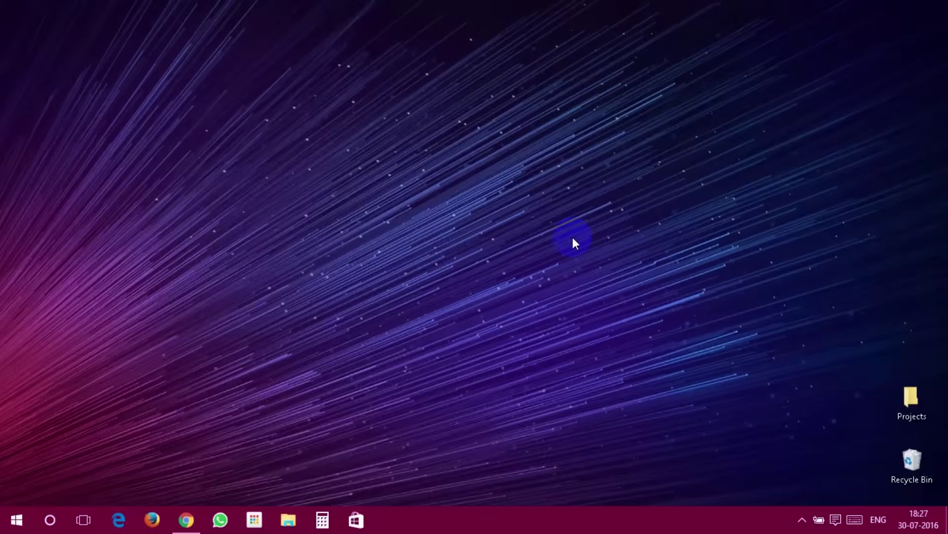
Search Windows for "disk" and start Disk Cleanup for drive C:
key("super")
type("disk")
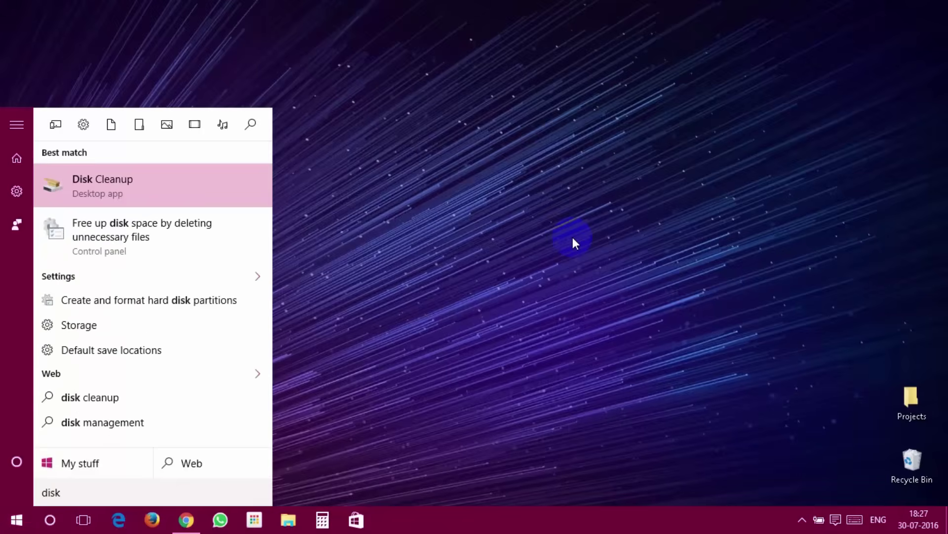
left_click(232, 199)
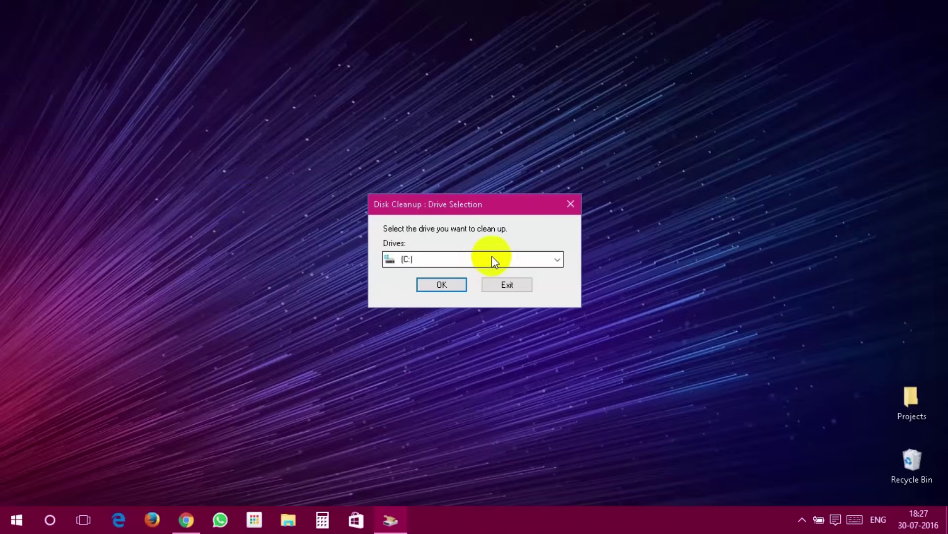
left_click(457, 285)
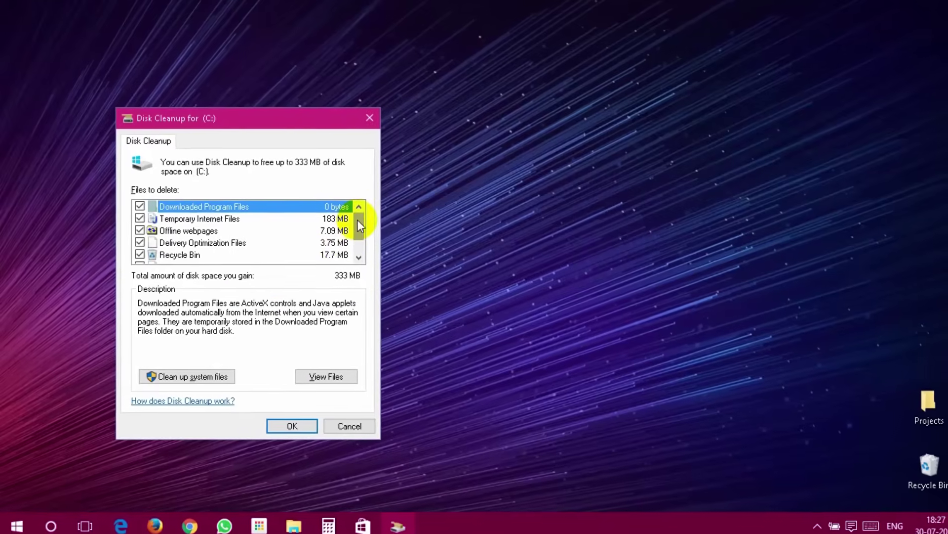
Permanently delete the checked file categories on drive C:, including offline webpages, Recycle Bin, temporary files and thumbnails
left_click_drag(354, 217, 354, 238)
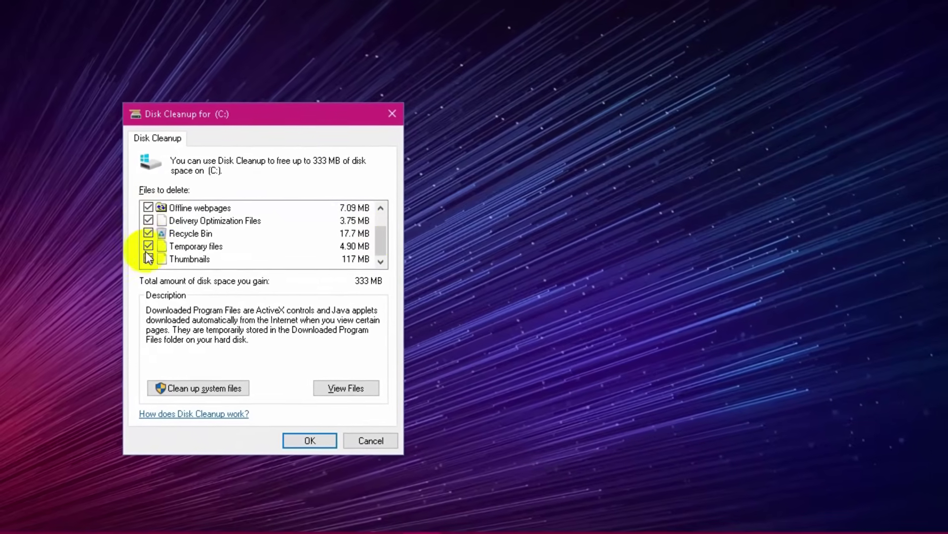
left_click(314, 444)
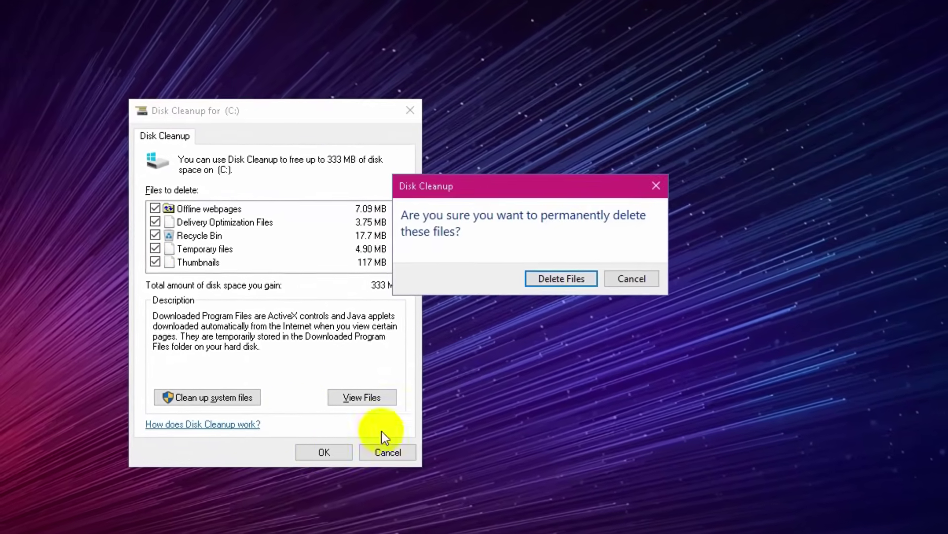
left_click(595, 284)
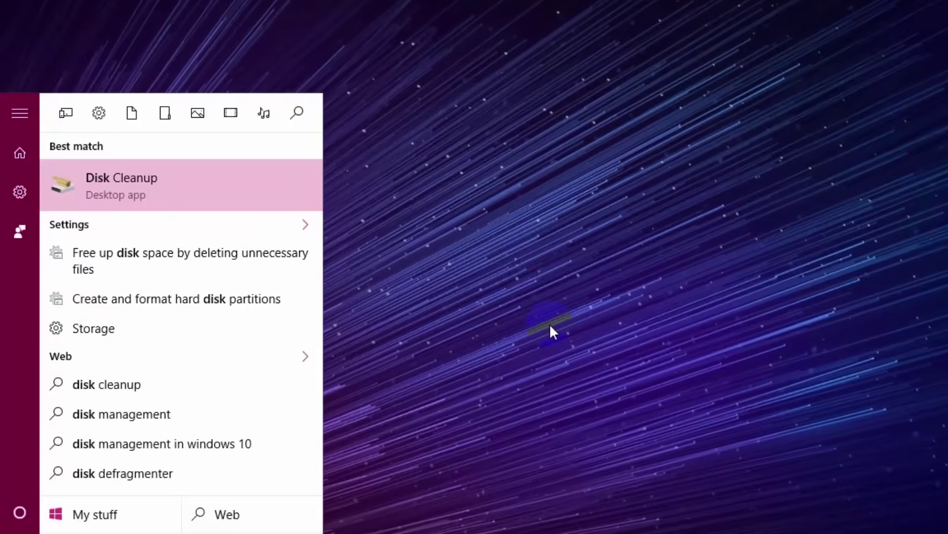
Run Disk Cleanup on drive C: again and extend it to system files
key("Return")
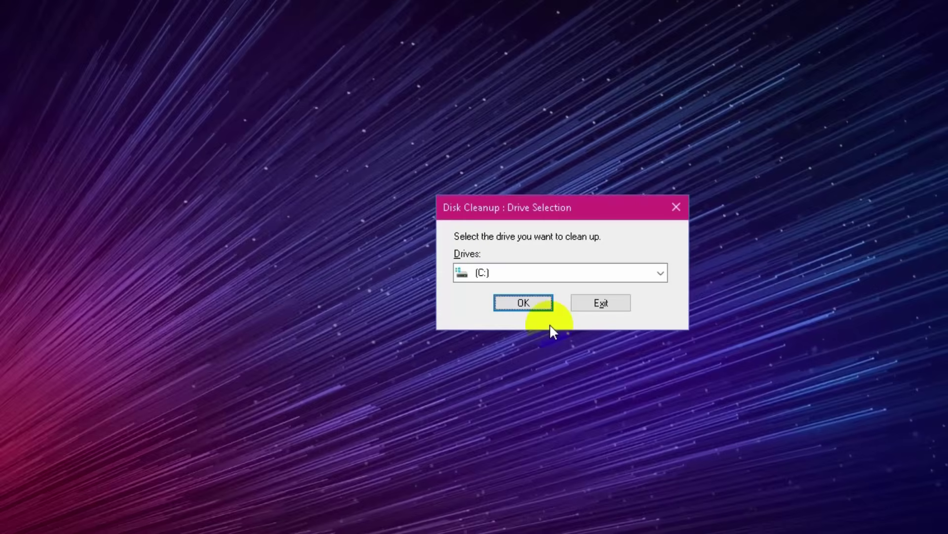
left_click(540, 302)
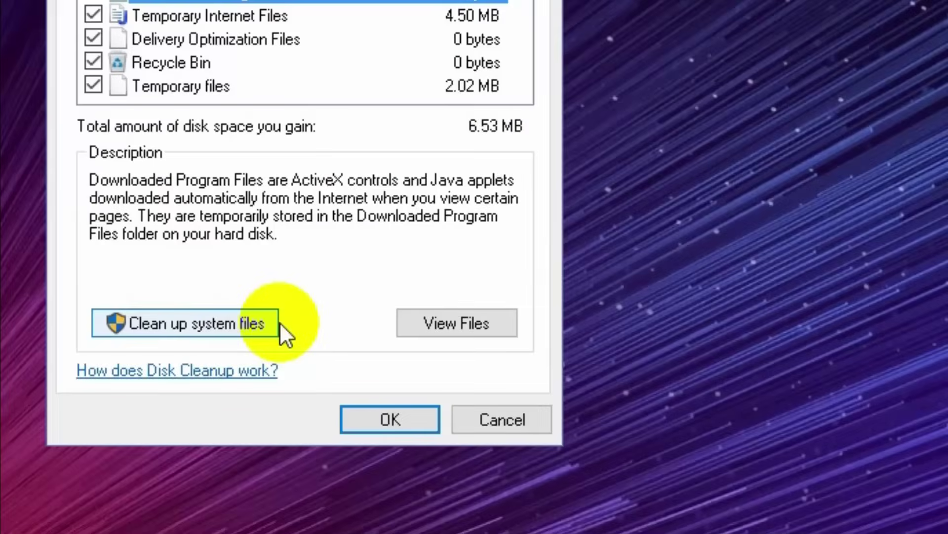
left_click(276, 322)
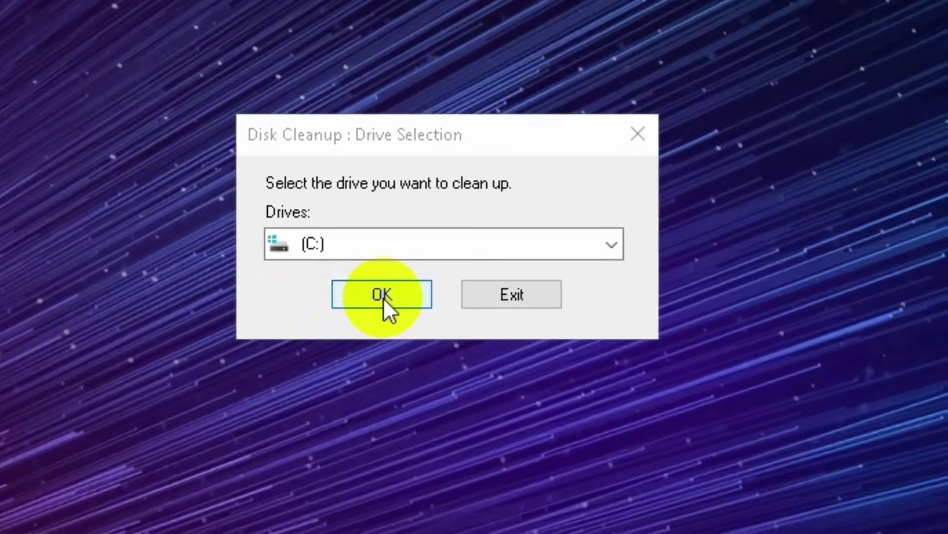
left_click(383, 297)
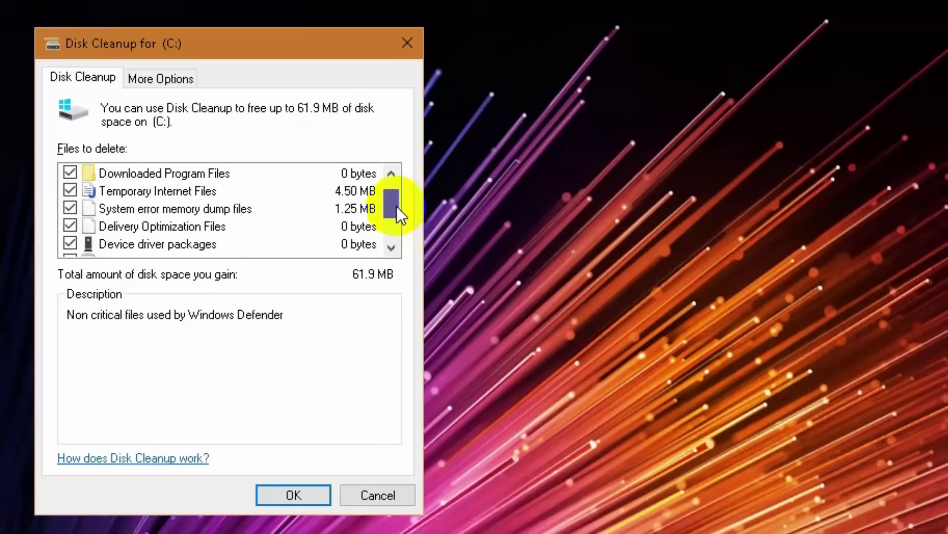
Permanently delete the checked system file categories on drive C:, including Windows Defender files, temporary internet files and system error memory dump files
left_click_drag(396, 206, 398, 197)
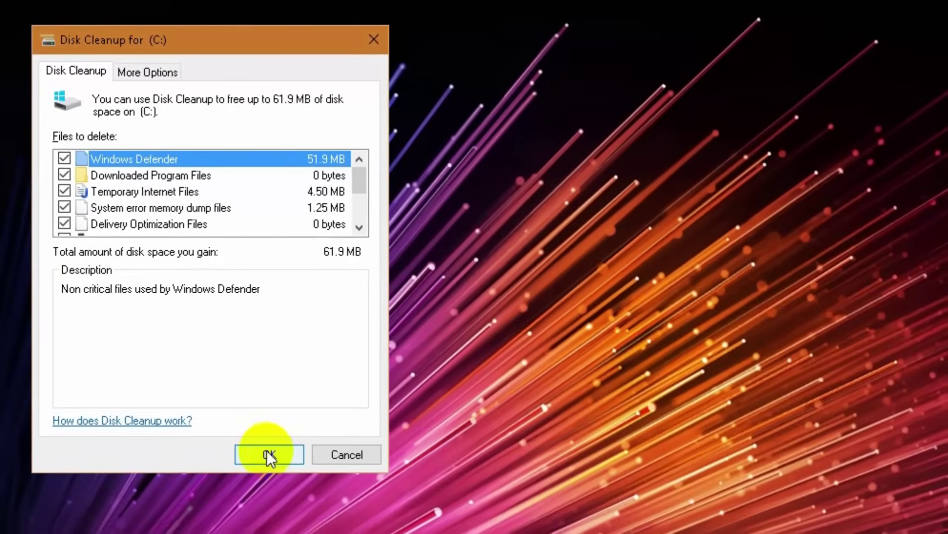
left_click(276, 466)
left_click(696, 383)
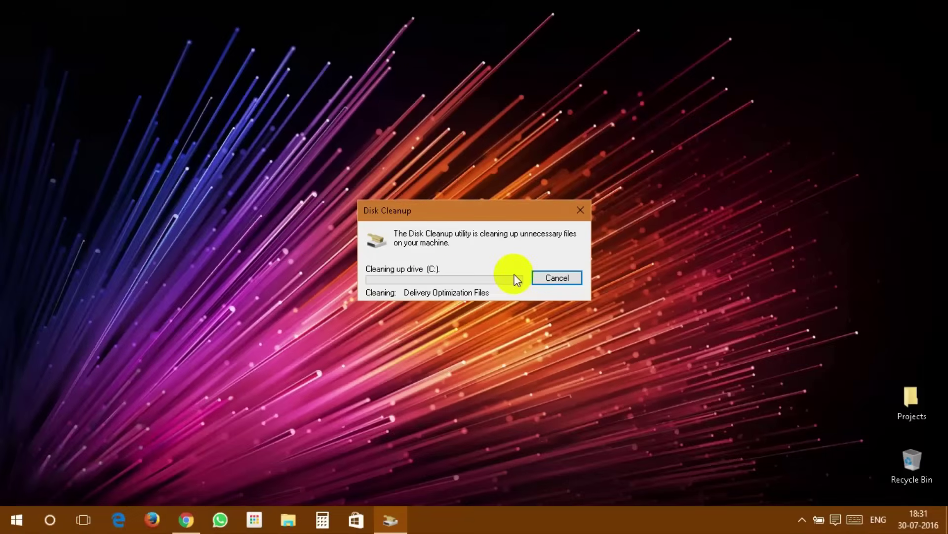
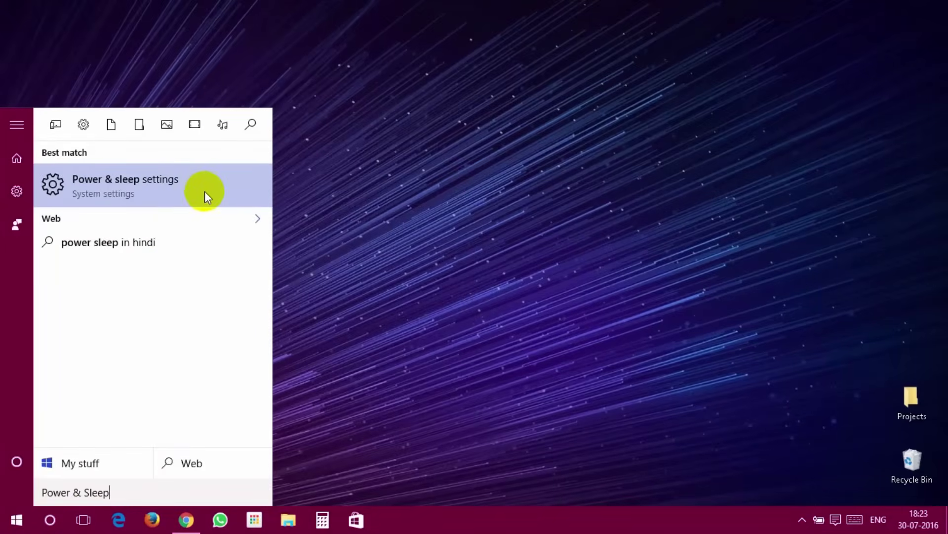
Turn on fast startup in the power button settings reached from Power & sleep, and save the changes
left_click(206, 191)
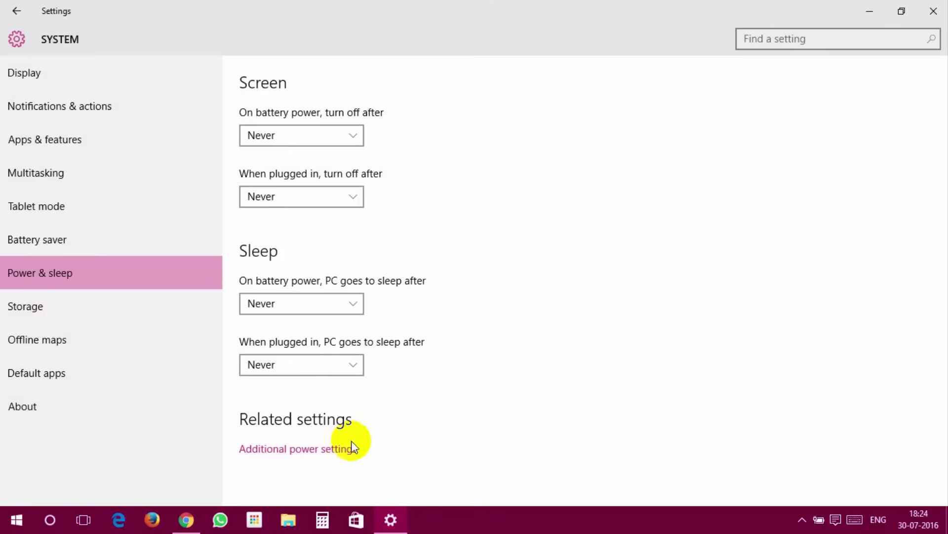
left_click(353, 449)
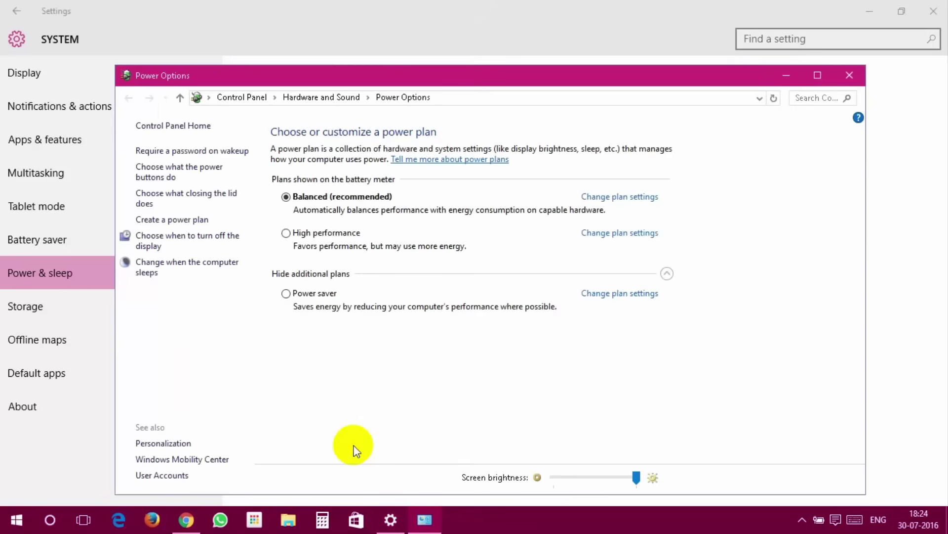
left_click(215, 172)
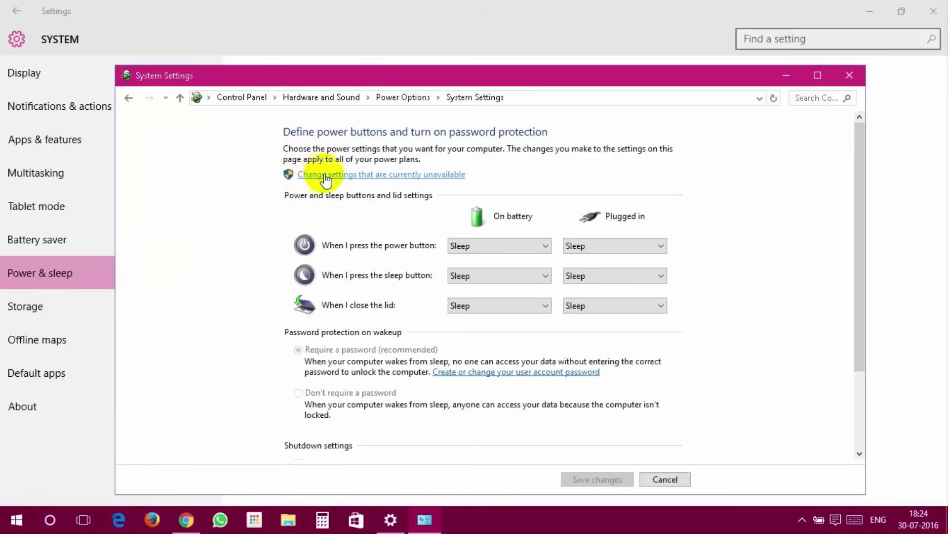
left_click(441, 175)
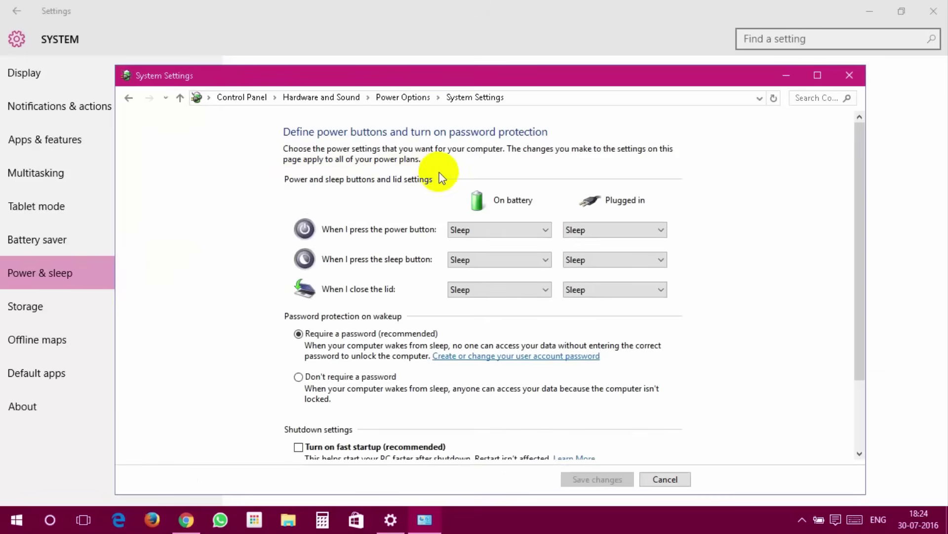
scroll(441, 178, "down", 3)
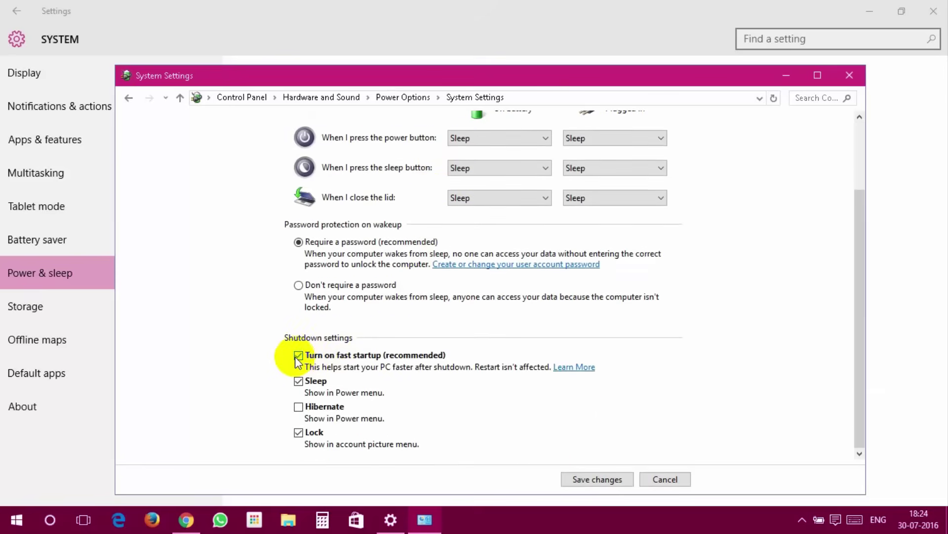
left_click(599, 479)
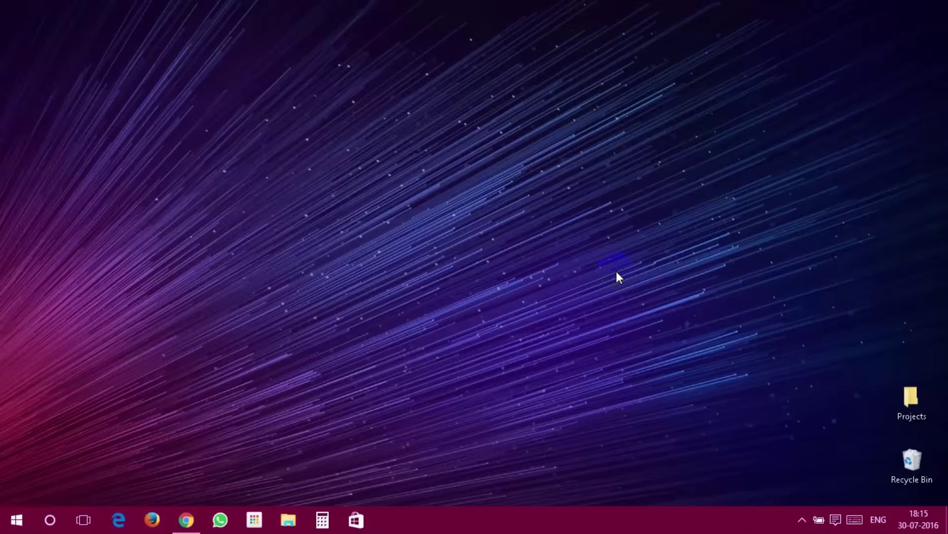
Open Task Manager in its detailed view and show the list of startup programs
right_click(608, 517)
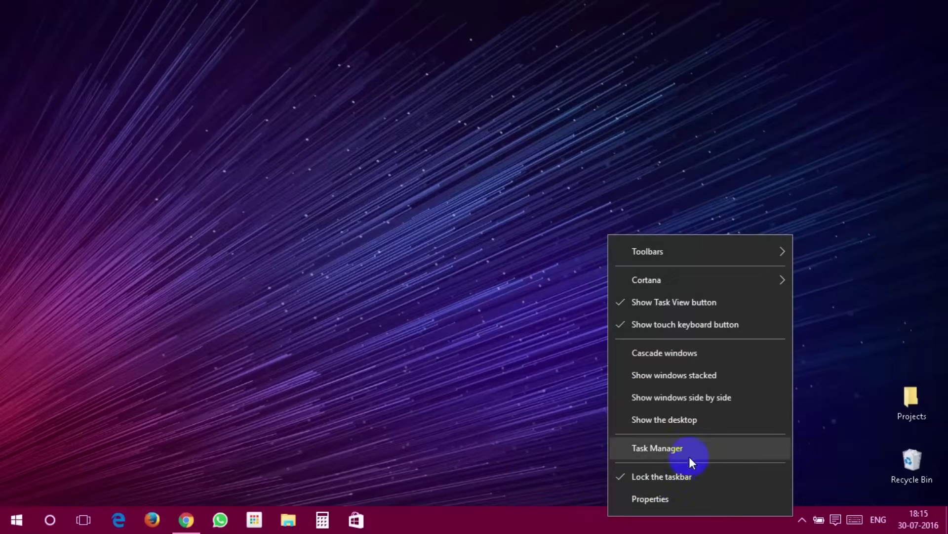
left_click(709, 444)
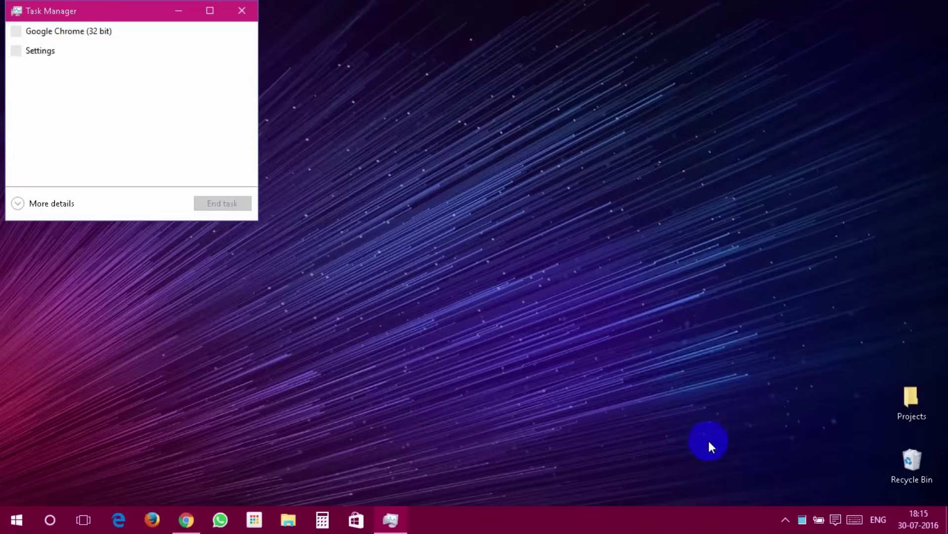
left_click(18, 204)
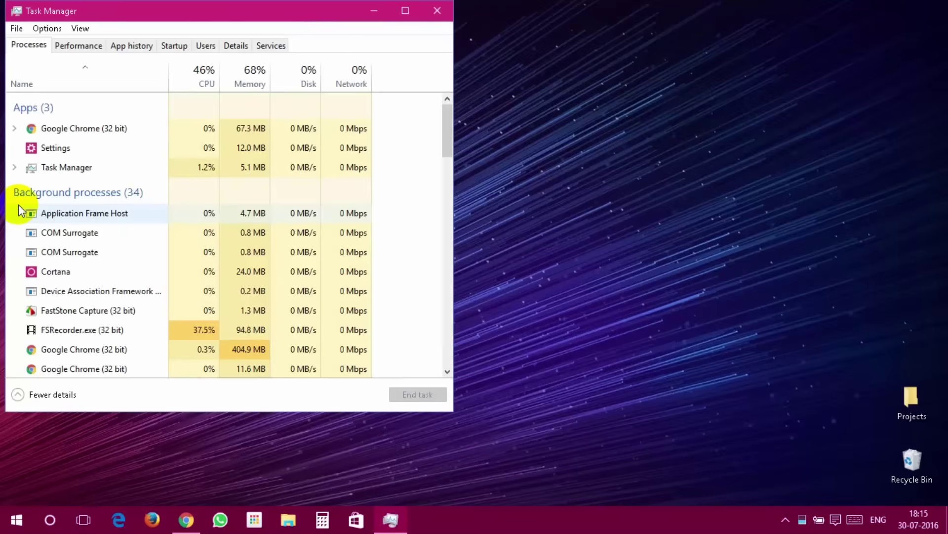
left_click(183, 49)
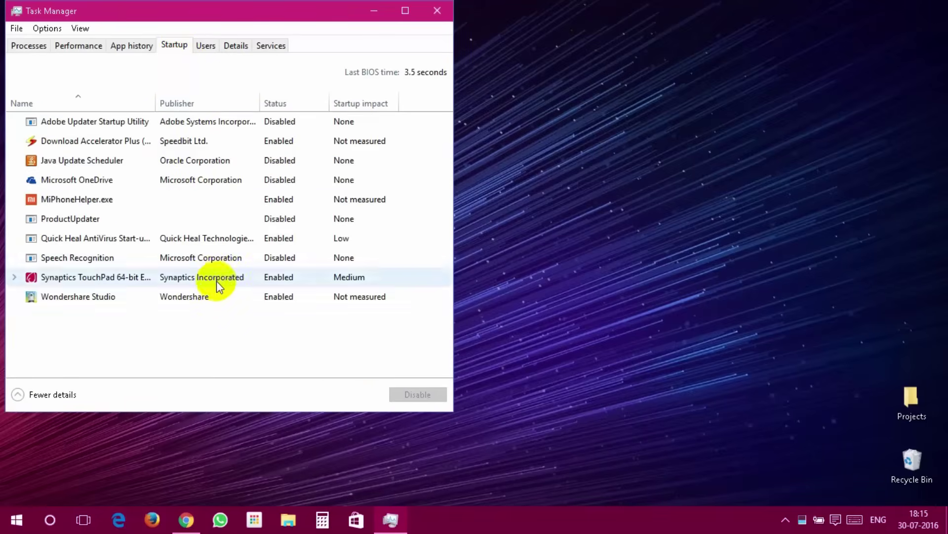
Disable Download Accelerator Plus, Wondershare Studio and MiPhoneHelper.exe at startup, and close Task Manager
left_click(300, 144)
left_click(418, 394)
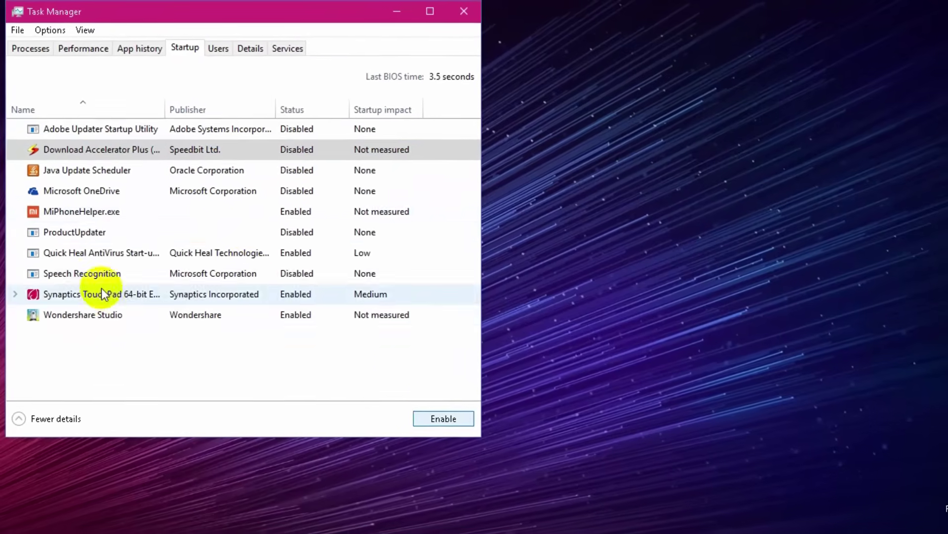
left_click(101, 314)
left_click(435, 418)
left_click(99, 211)
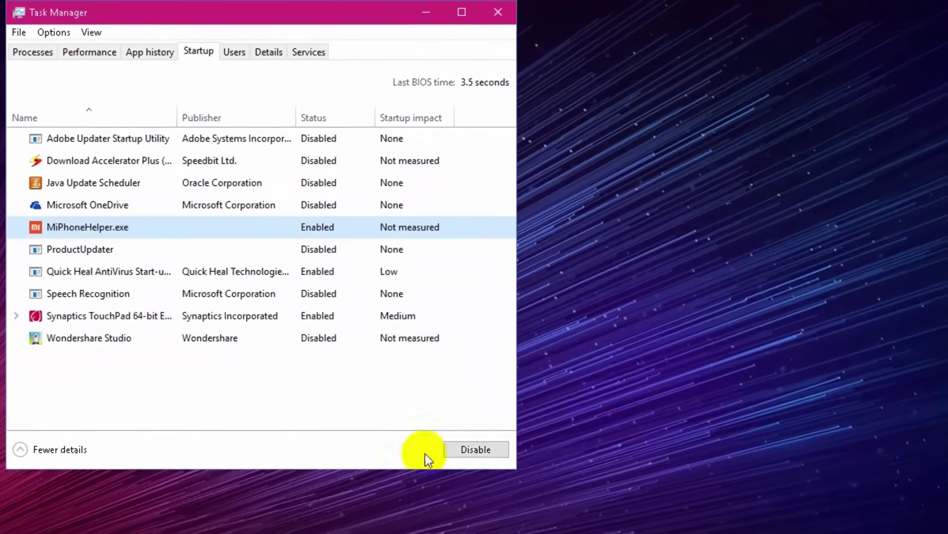
left_click(463, 462)
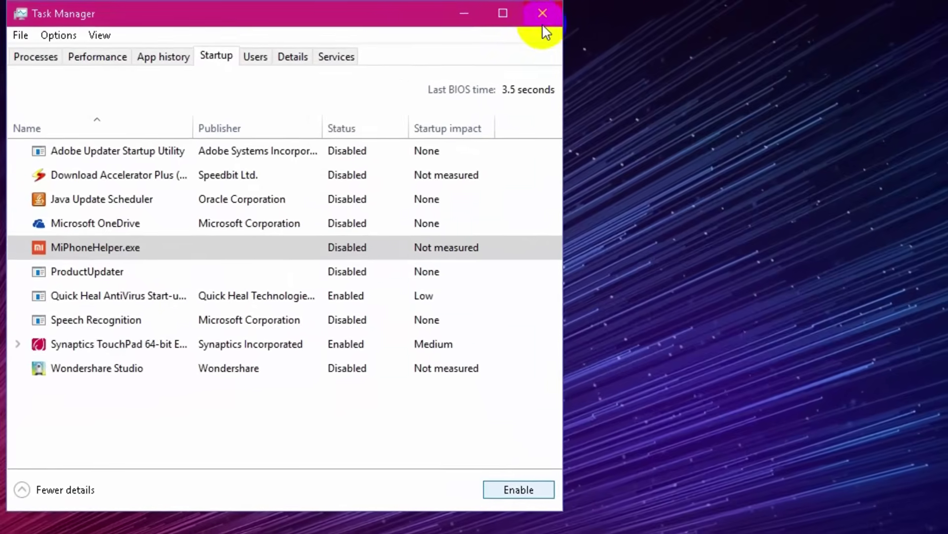
left_click(509, 12)
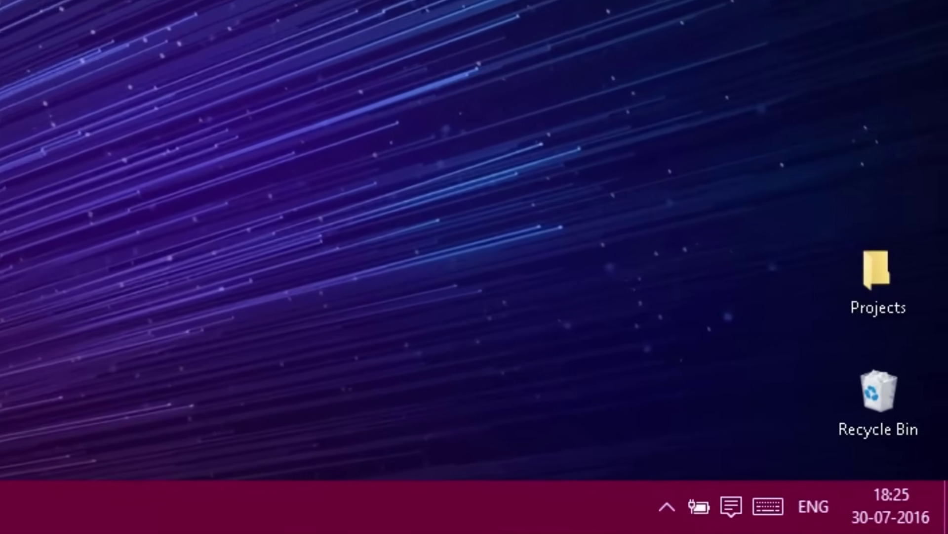
Open the power options from the battery indicator and select the High performance power plan
right_click(698, 506)
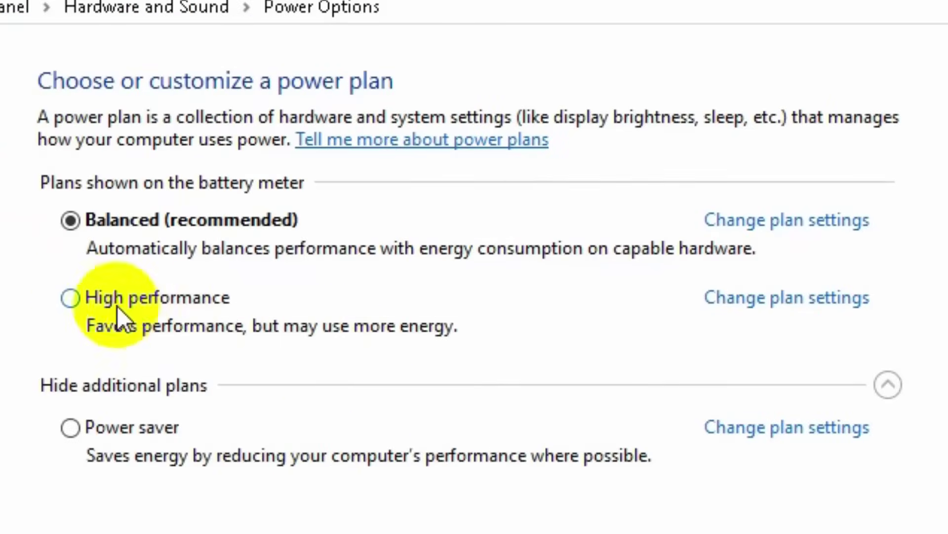
left_click(72, 303)
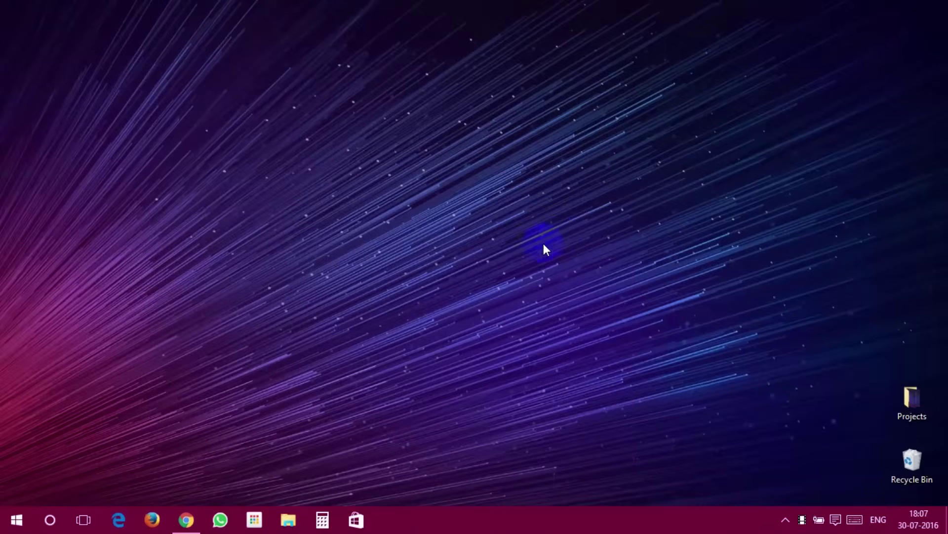
Set the Windows visual effects to "Adjust for best performance" in the advanced system settings and close System Properties
left_click(300, 523)
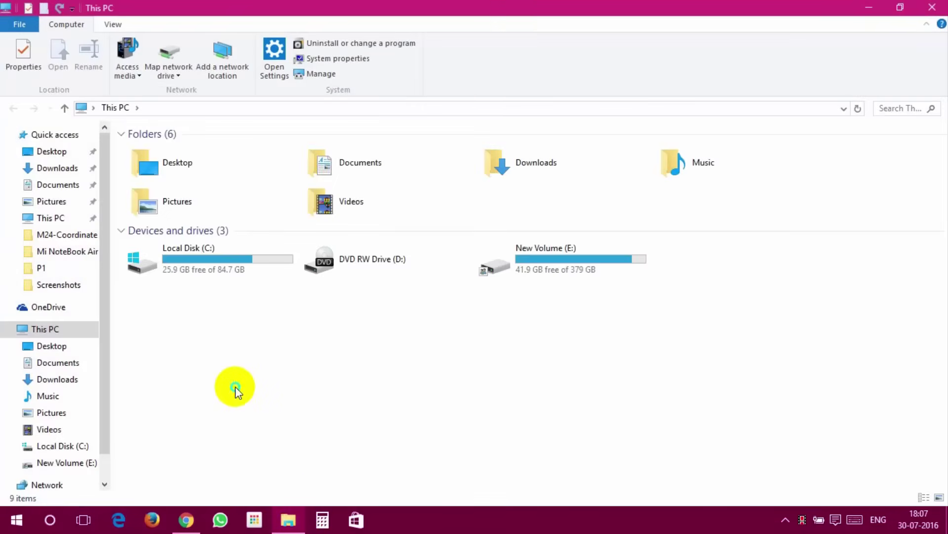
right_click(235, 386)
left_click(277, 375)
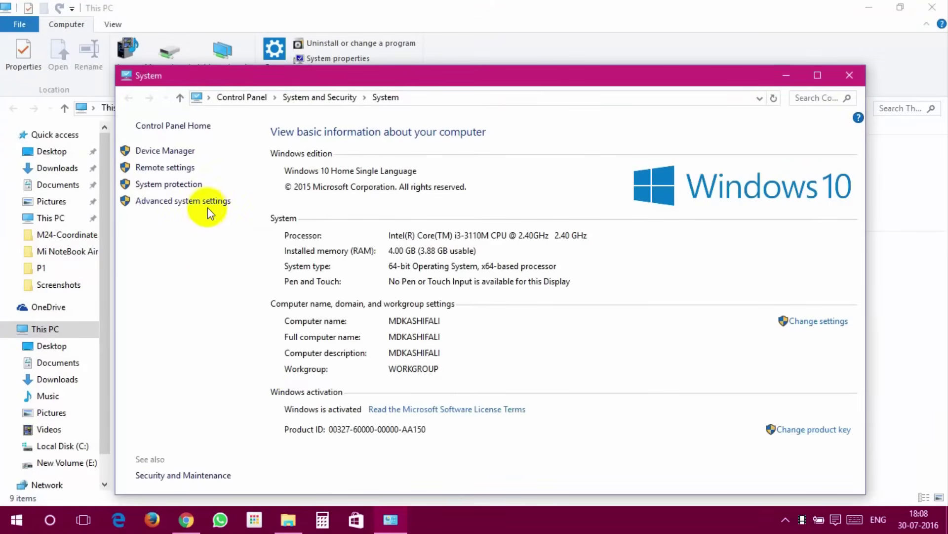
left_click(209, 202)
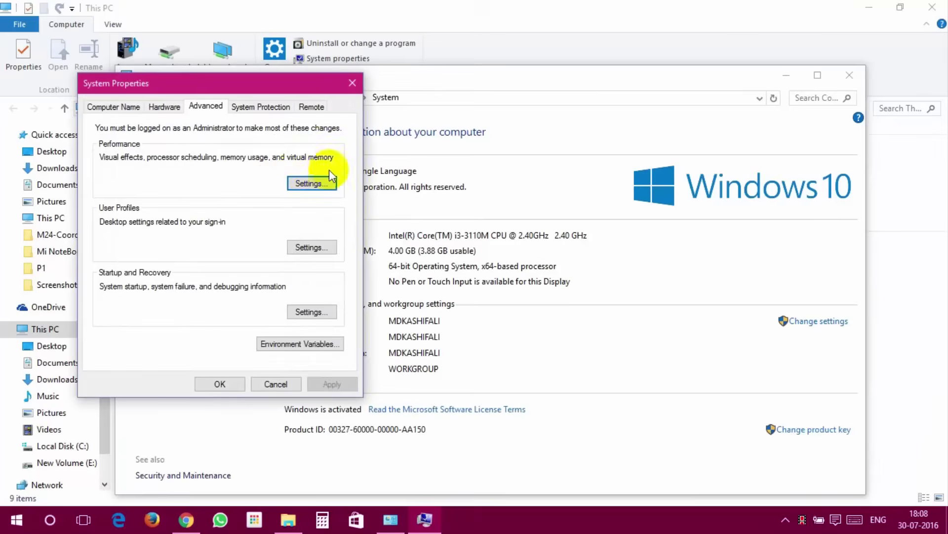
left_click(312, 183)
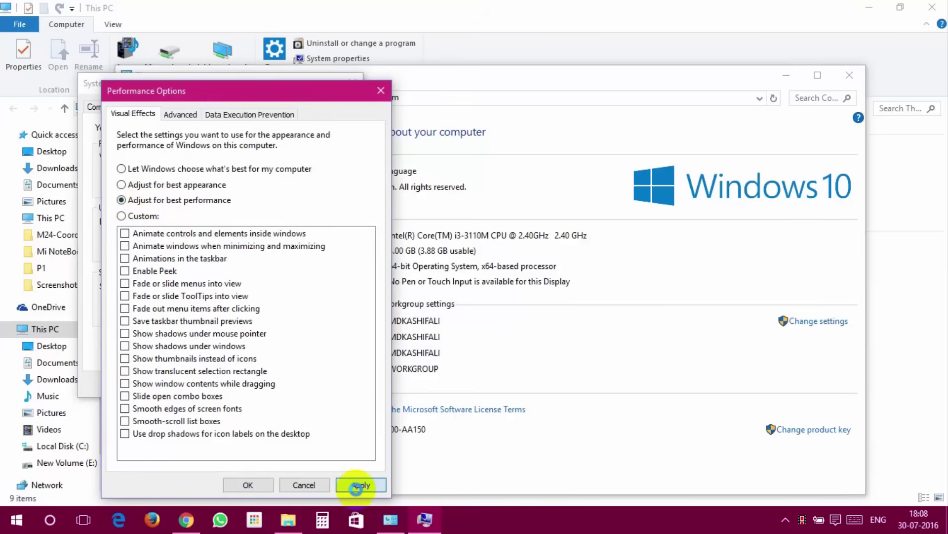
left_click(356, 486)
left_click(247, 485)
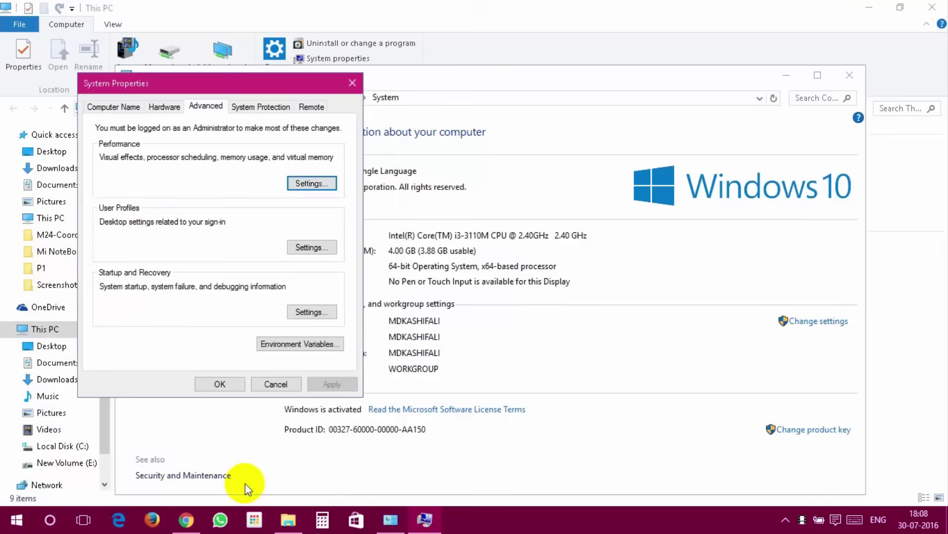
left_click(353, 84)
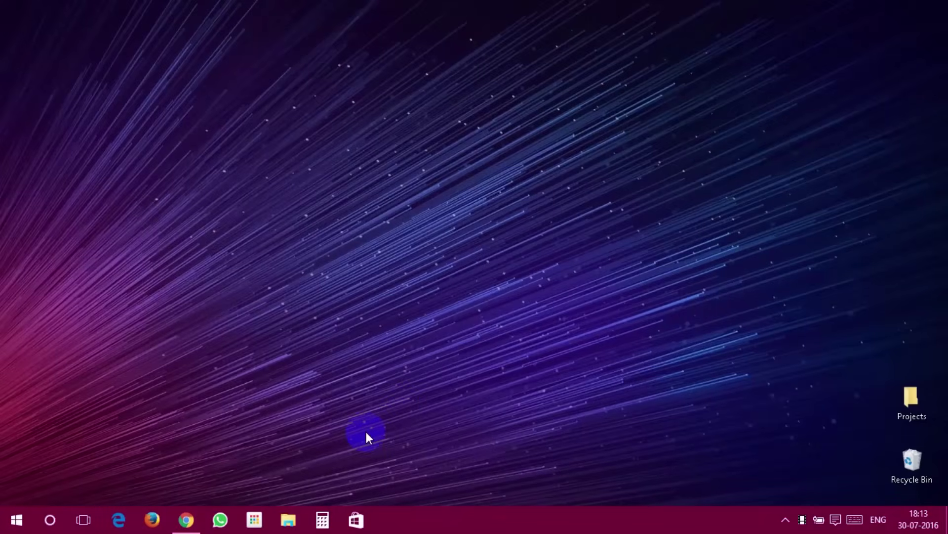
Open the Virtual Memory settings through This PC's advanced system properties and the advanced performance options
left_click(285, 529)
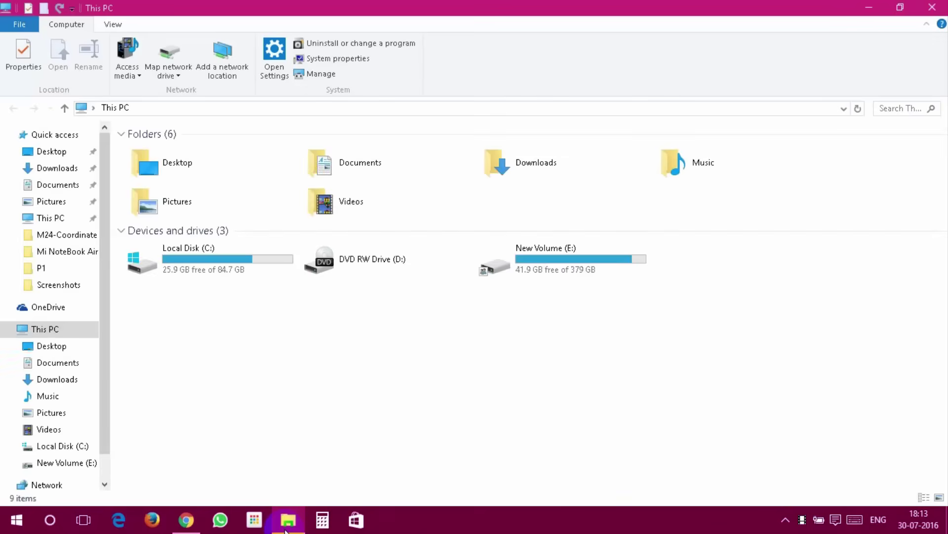
right_click(292, 362)
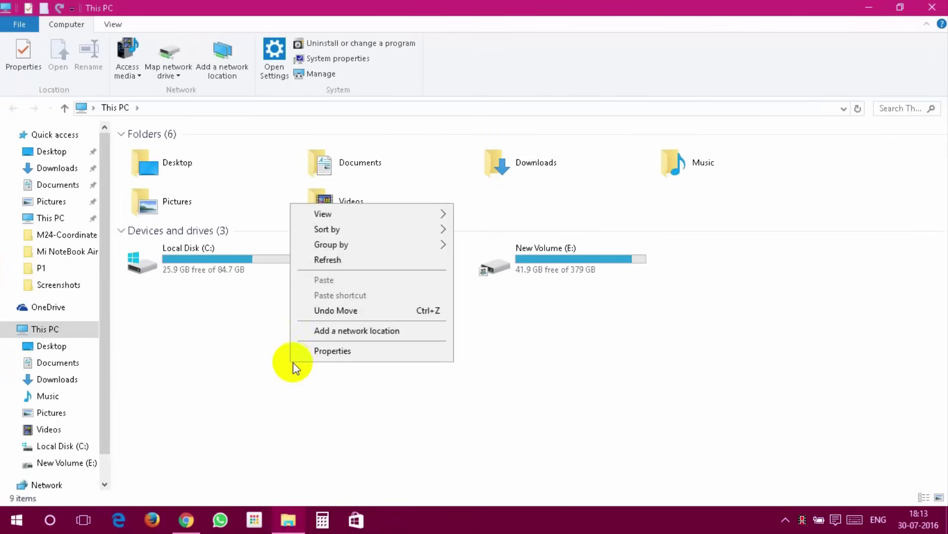
left_click(372, 352)
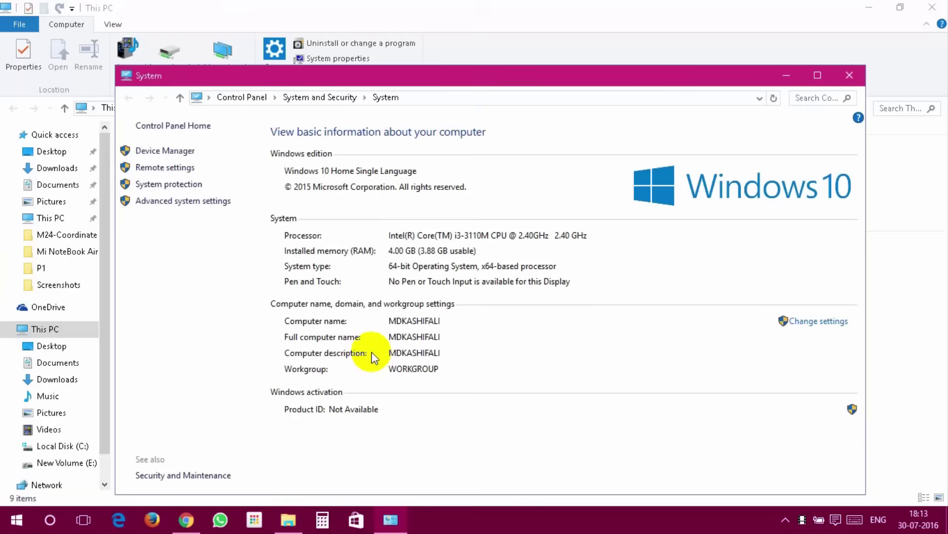
left_click(209, 201)
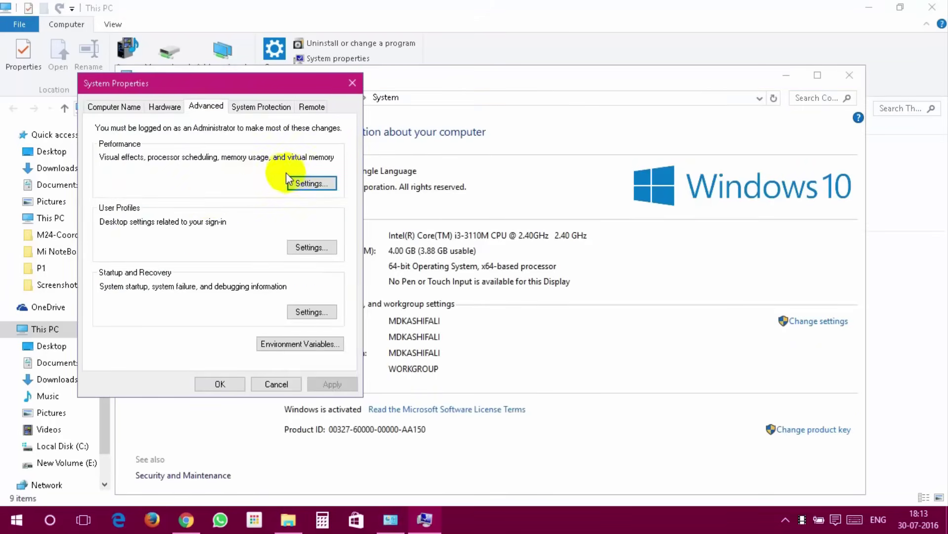
left_click(319, 183)
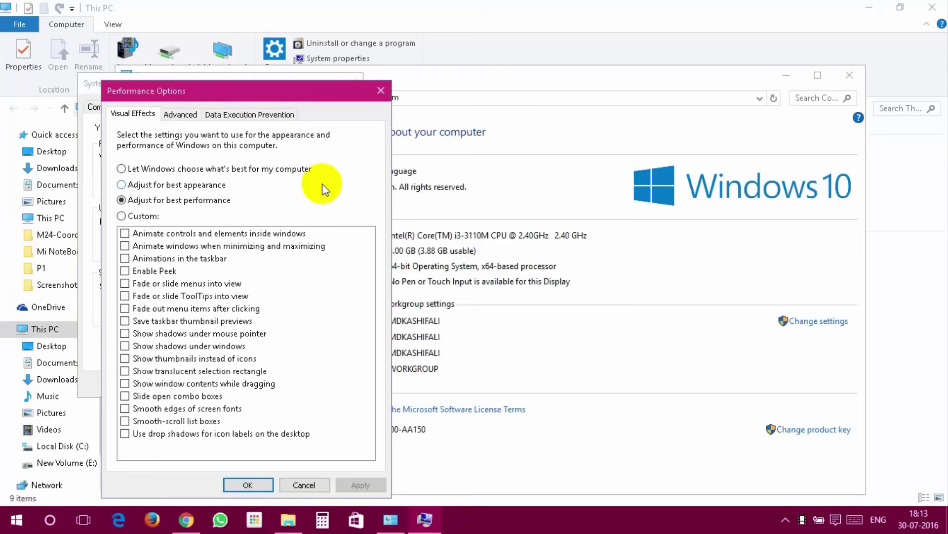
left_click(188, 118)
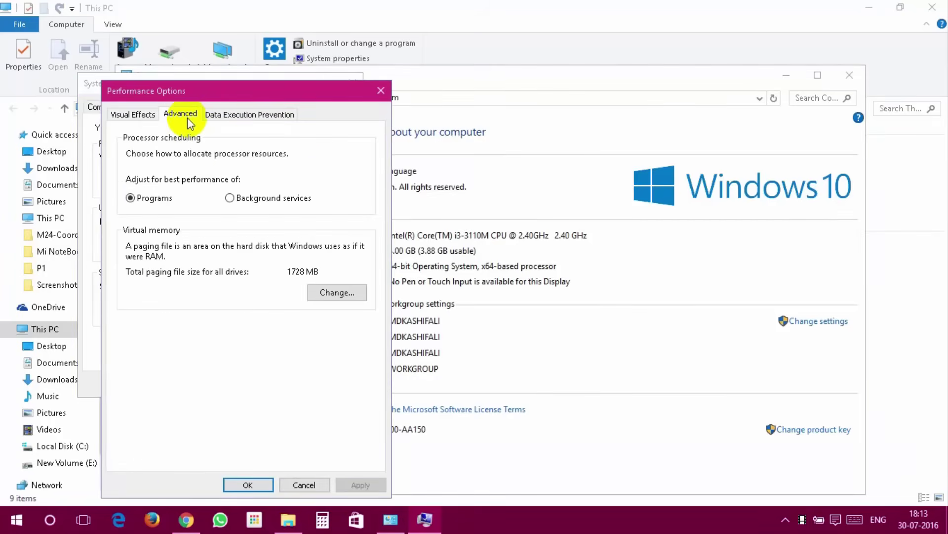
left_click(359, 292)
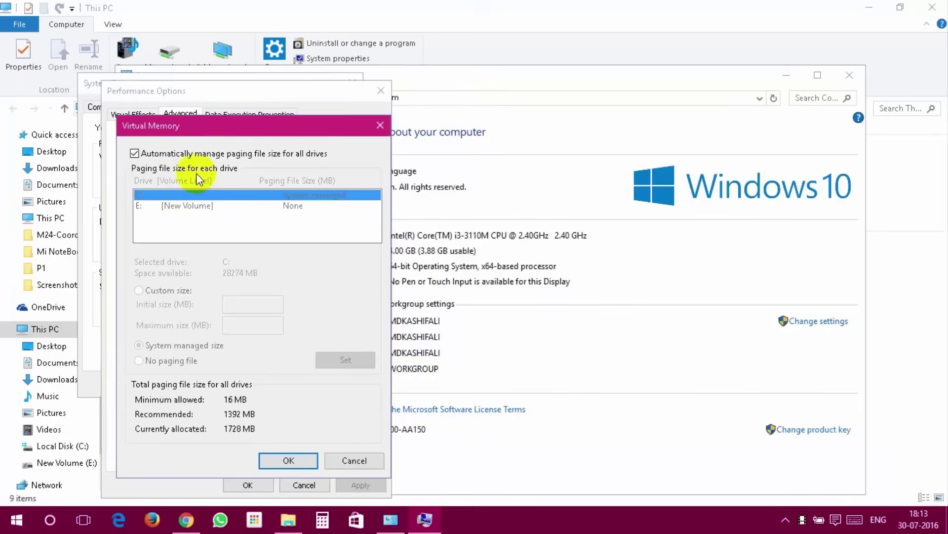
Turn off automatic paging file management and give drive C: a custom size with an initial size of 4000 MB
left_click(135, 154)
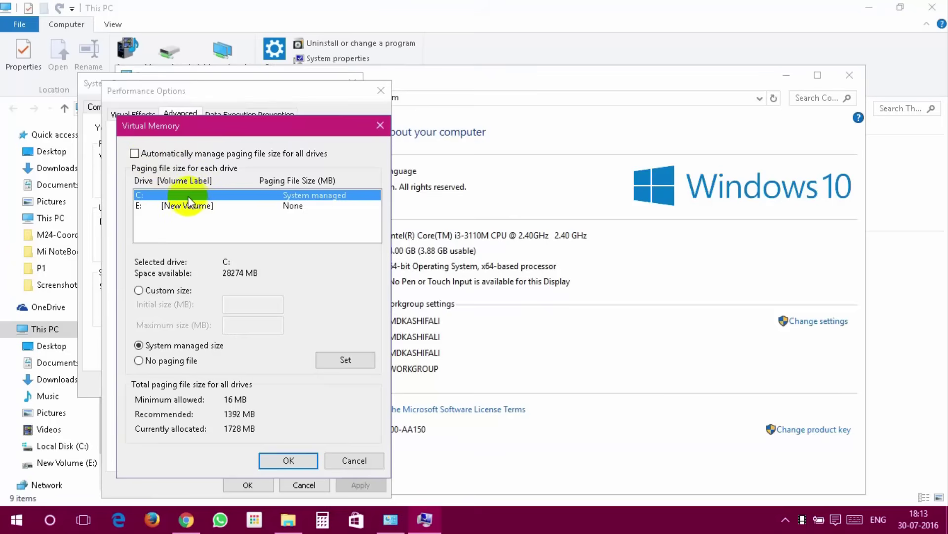
left_click(148, 294)
left_click(231, 303)
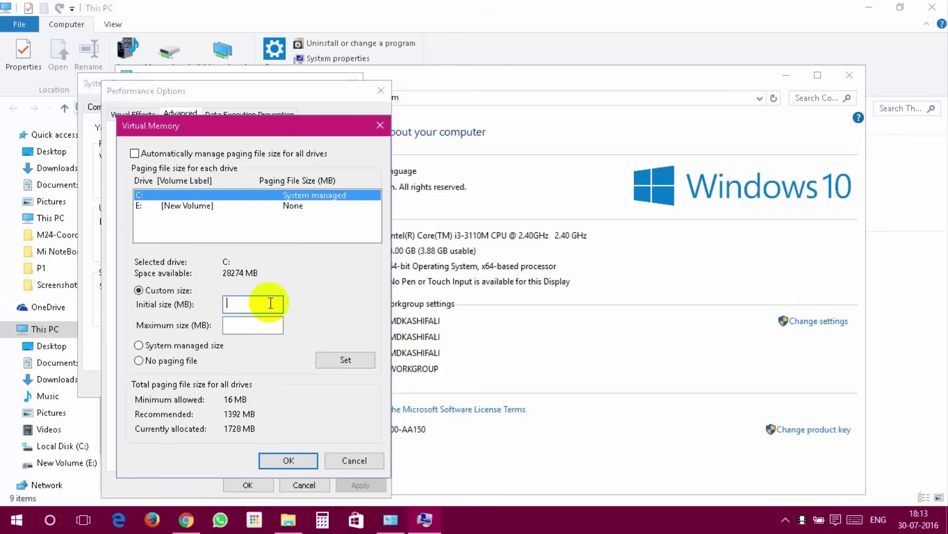
type("4")
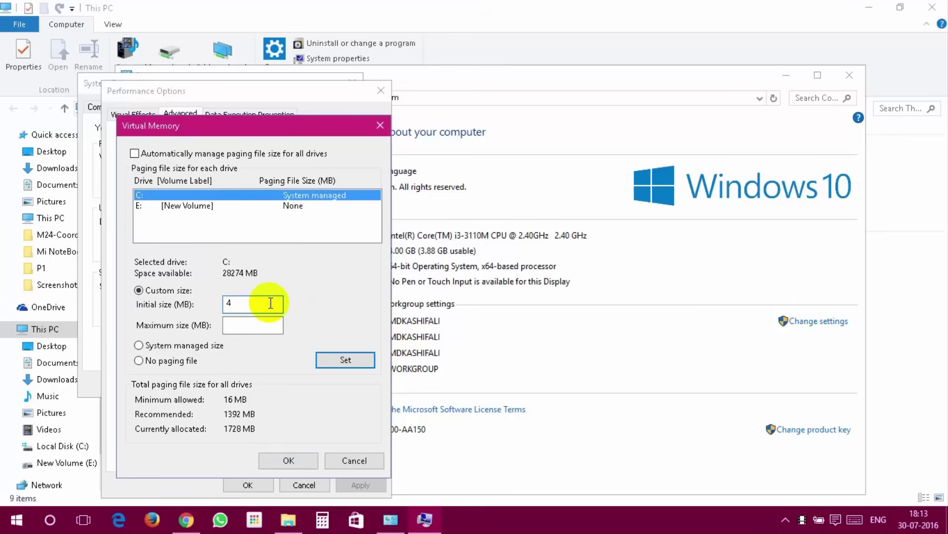
type("000")
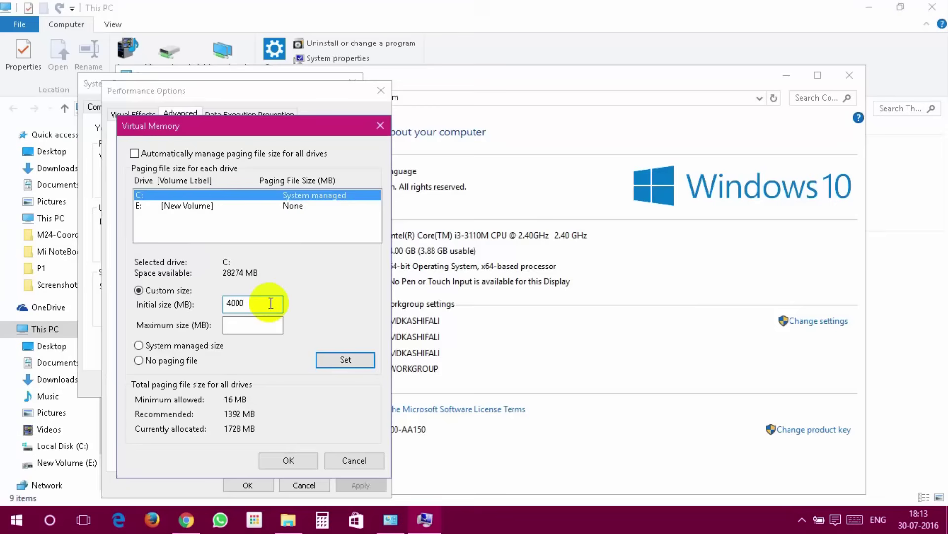
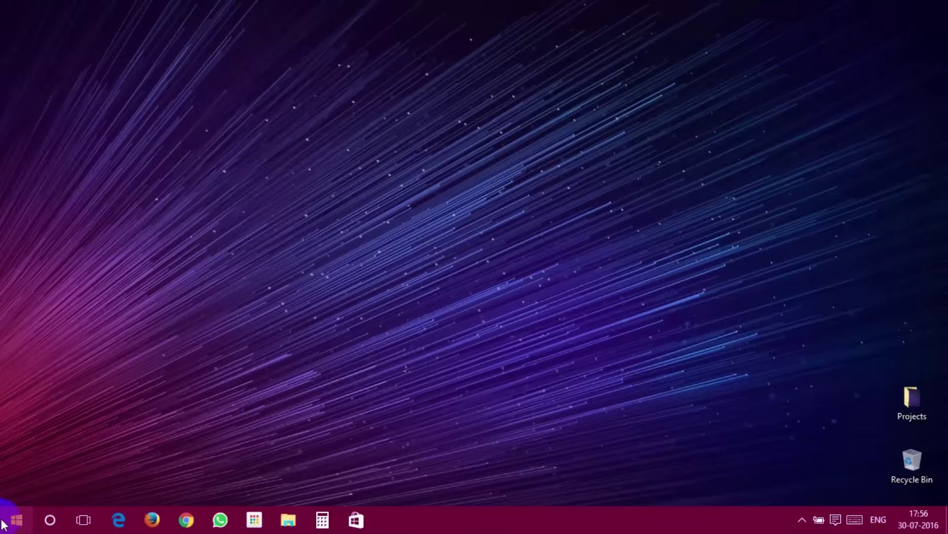
Open the Windows Temp folder on drive C: by running "temp"
right_click(4, 522)
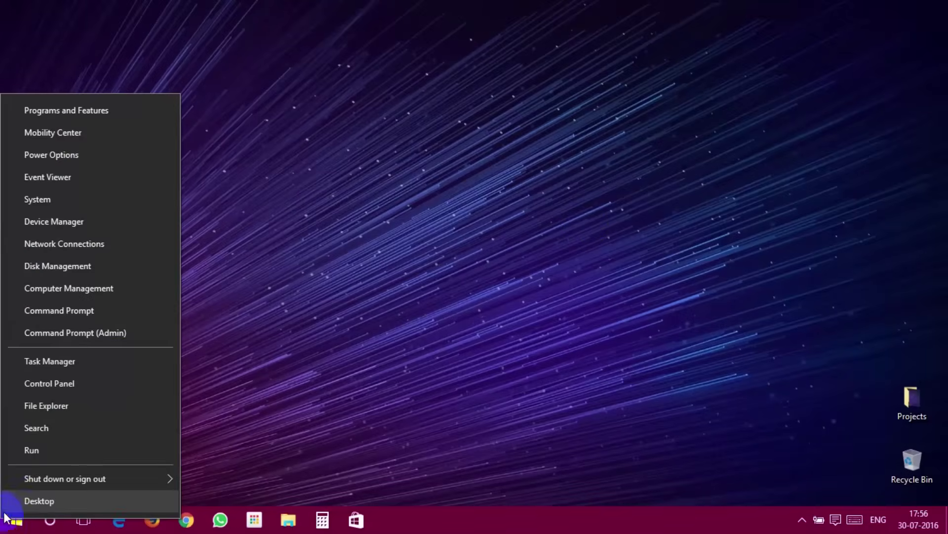
left_click(31, 452)
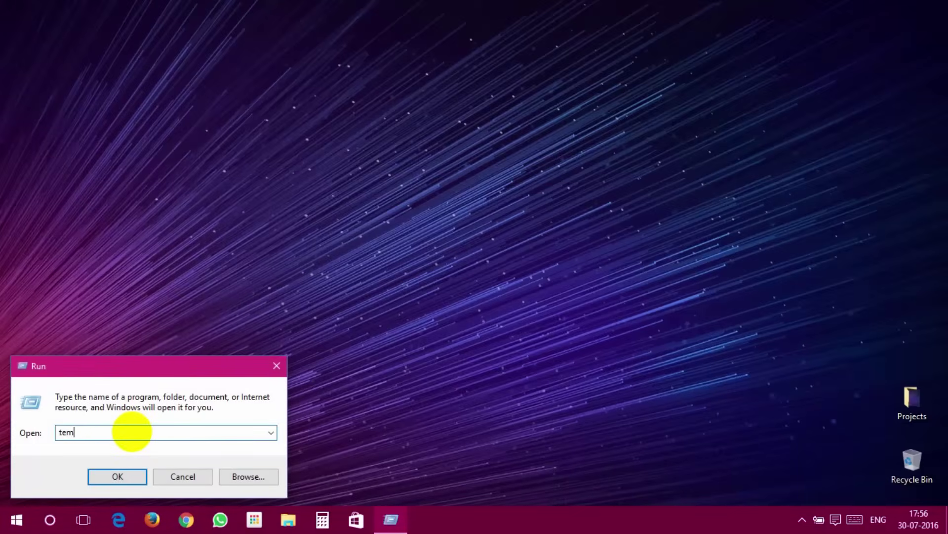
type("temp")
key("Return")
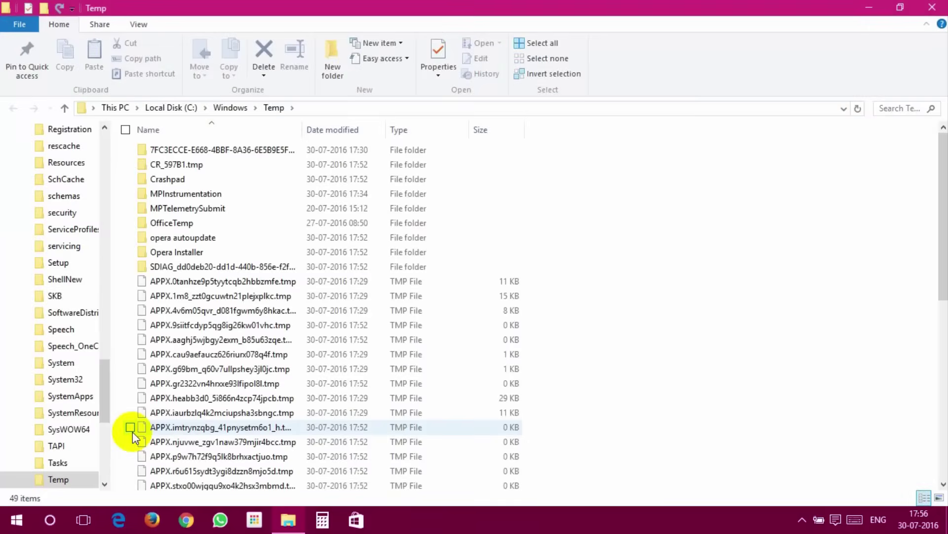
Delete all items in the Windows Temp folder, granting administrator permission and skipping files in use, and close the folder
key("ctrl+a")
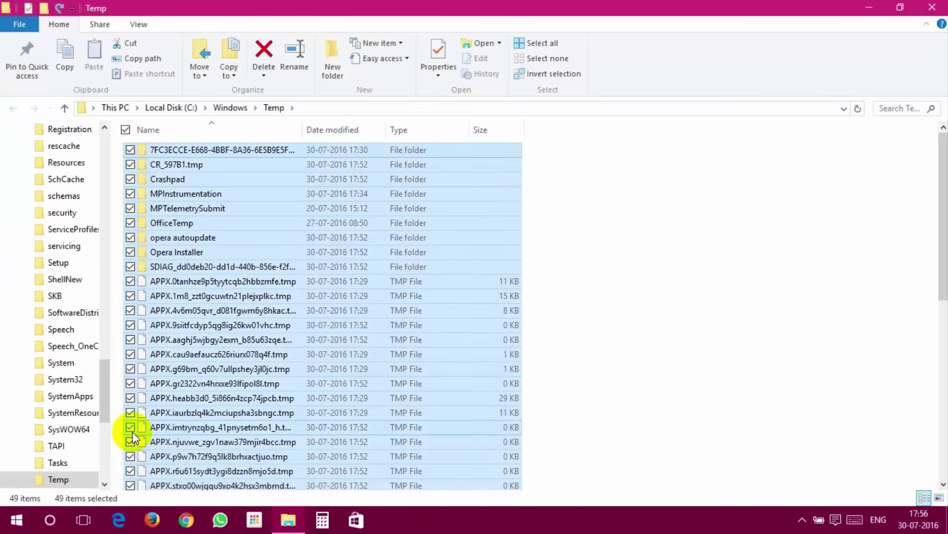
key("Delete")
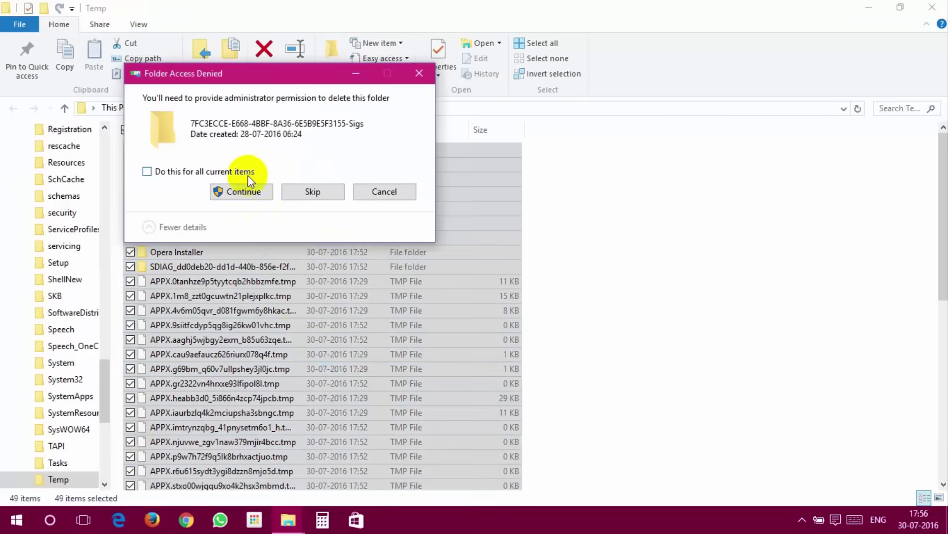
left_click(243, 191)
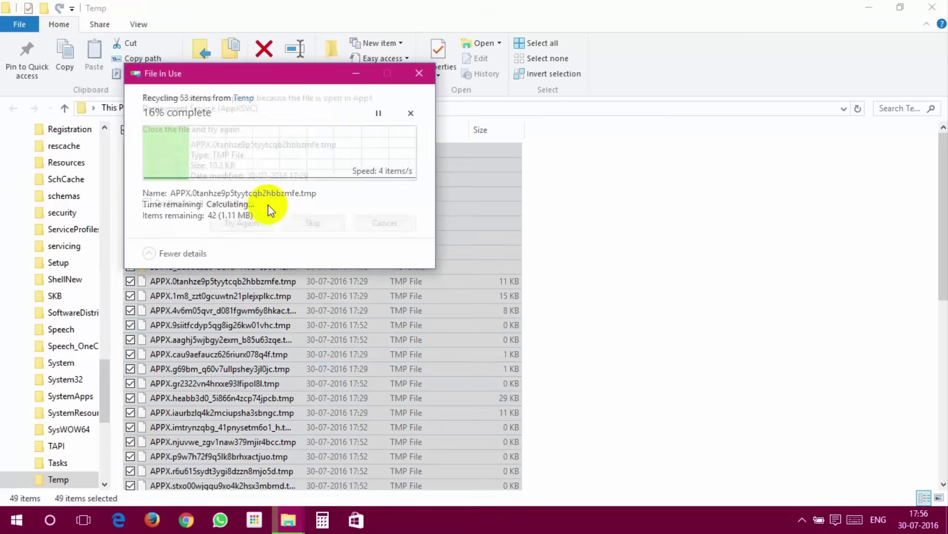
left_click(295, 225)
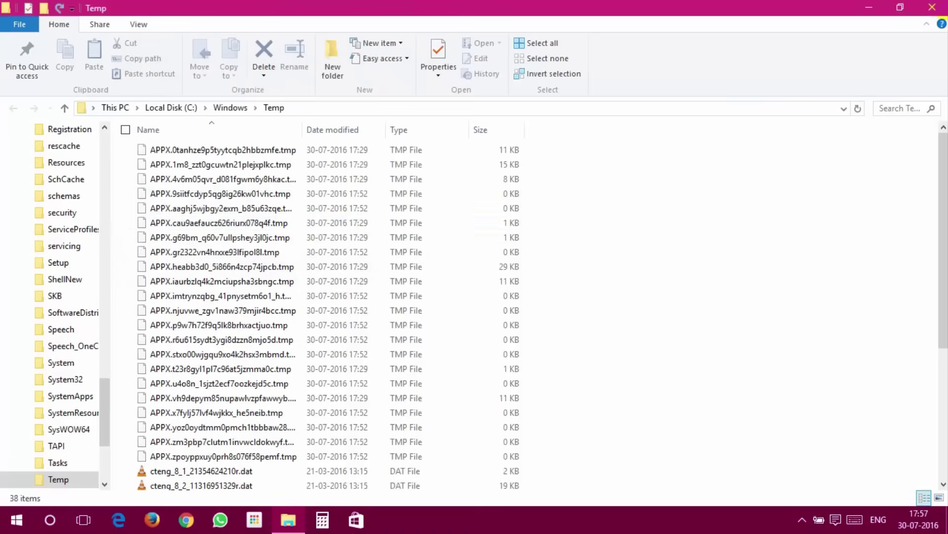
left_click(932, 6)
Open the user's AppData\Local\Temp folder with a Run command and delete all its items
key("super+r")
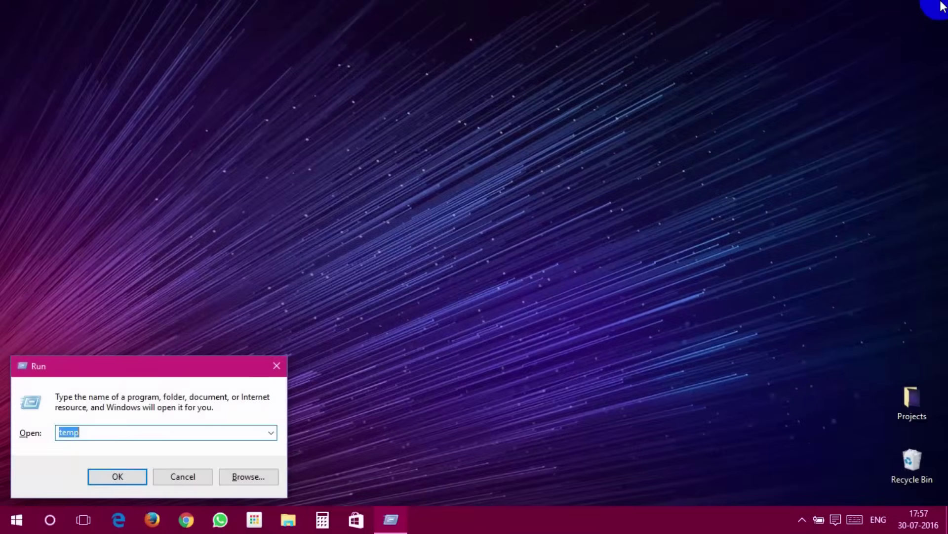
type("%")
key("Return")
key("ctrl+a")
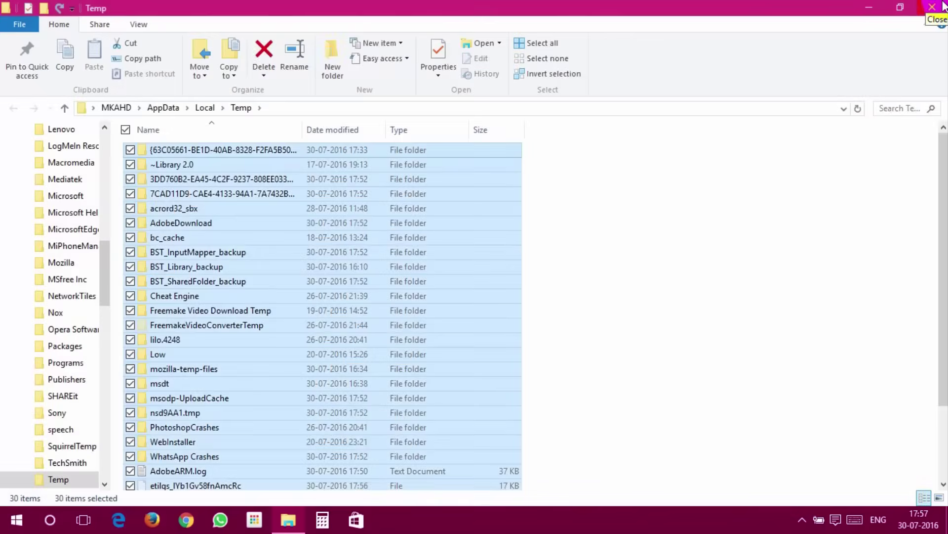
left_click(264, 54)
left_click(512, 214)
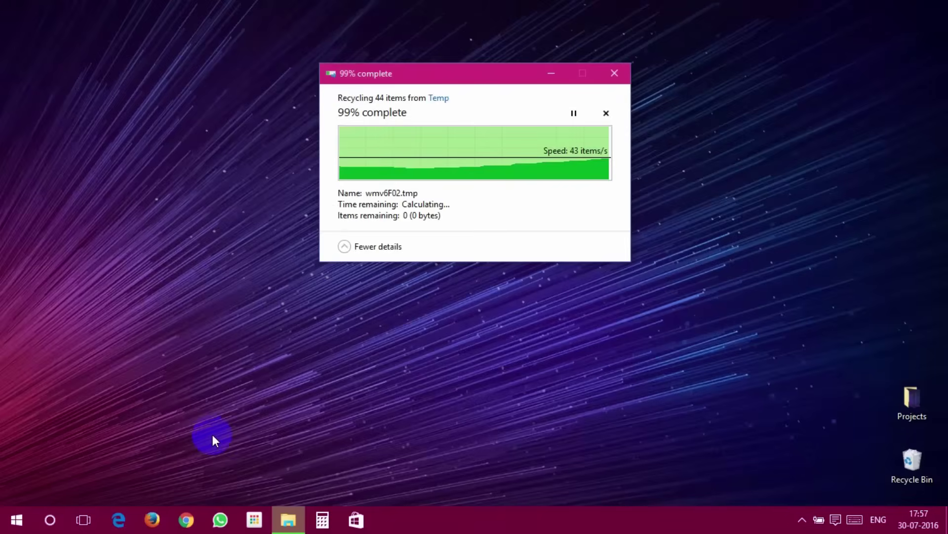
Open the Recent folder by running "recent", check it for leftover items and close it
key("super+r")
type("recent")
key("Return")
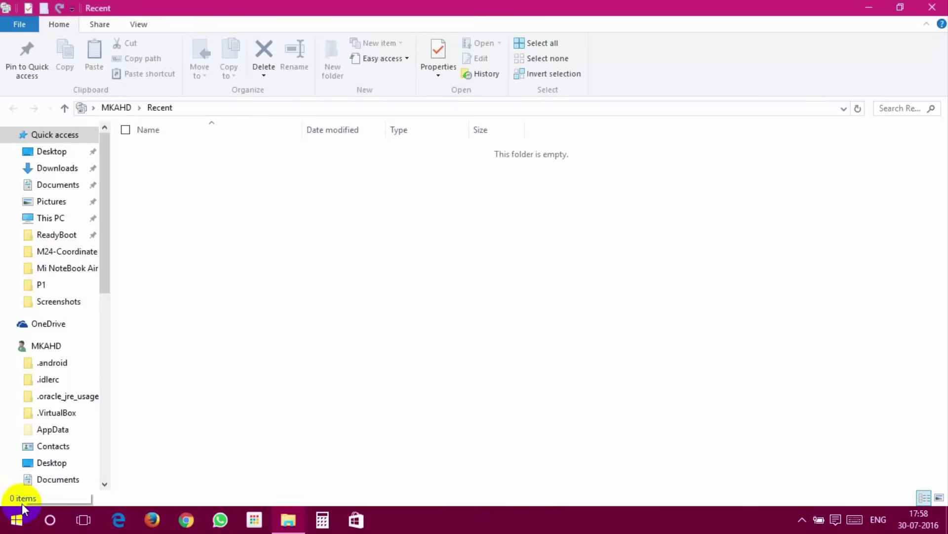
left_click(938, 5)
Open the Prefetch folder by running "prefetch", delete all its files and close the folder
key("super+r")
type("prefet")
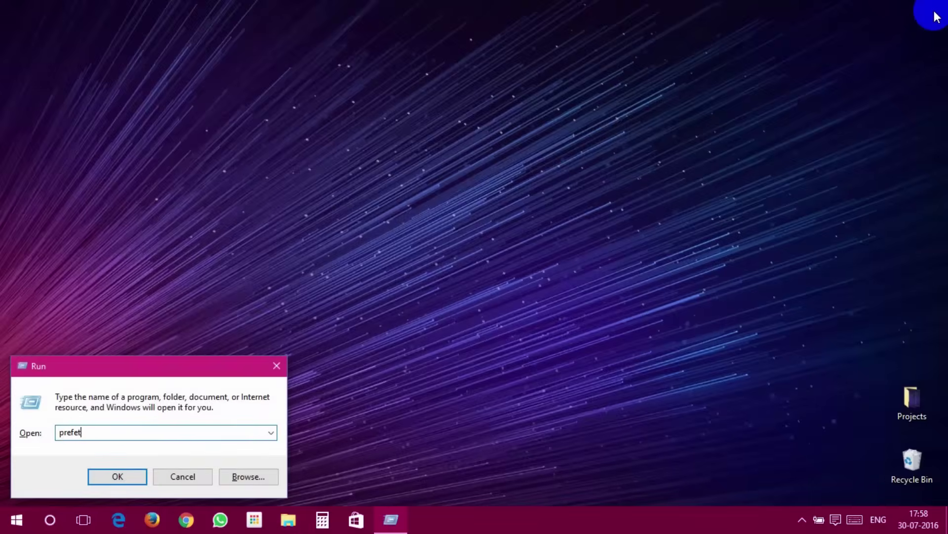
type("ch")
key("Return")
left_click(496, 278)
key("ctrl+a")
key("Delete")
left_click(524, 223)
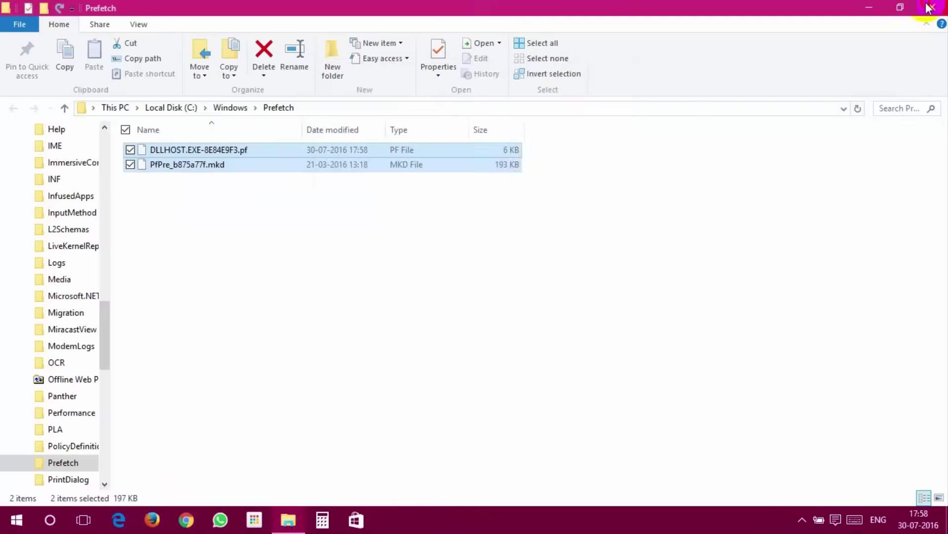
key("alt+F4")
key("super+r")
type("coo")
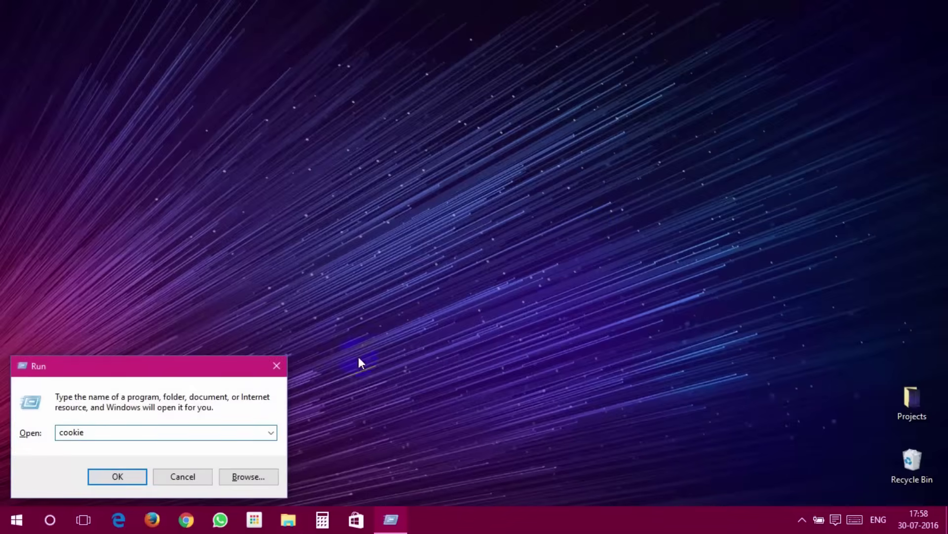
left_click(285, 373)
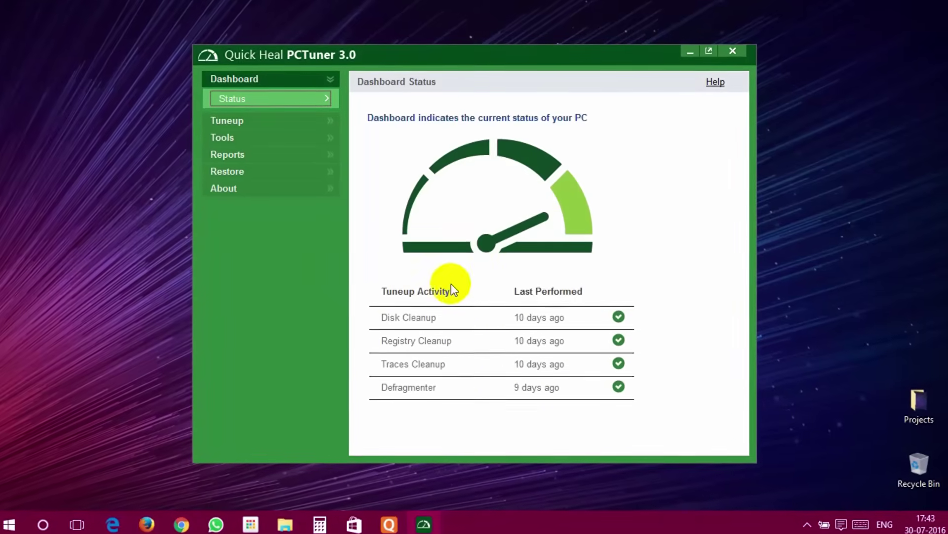
Run Auto Tuneup in Quick Heal PCTuner, accepting the oldest backup's deletion, and close PCTuner and Quick Heal Total Security
left_click(251, 120)
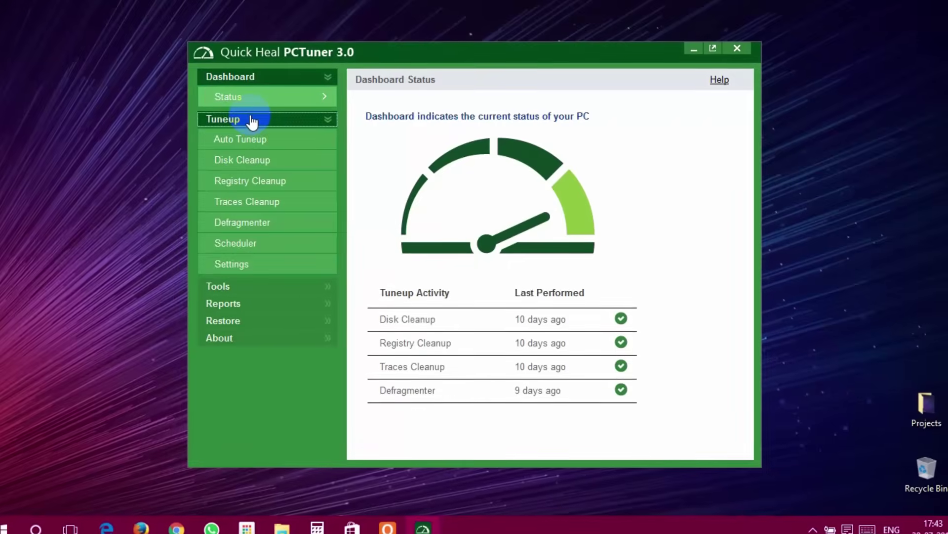
left_click(253, 140)
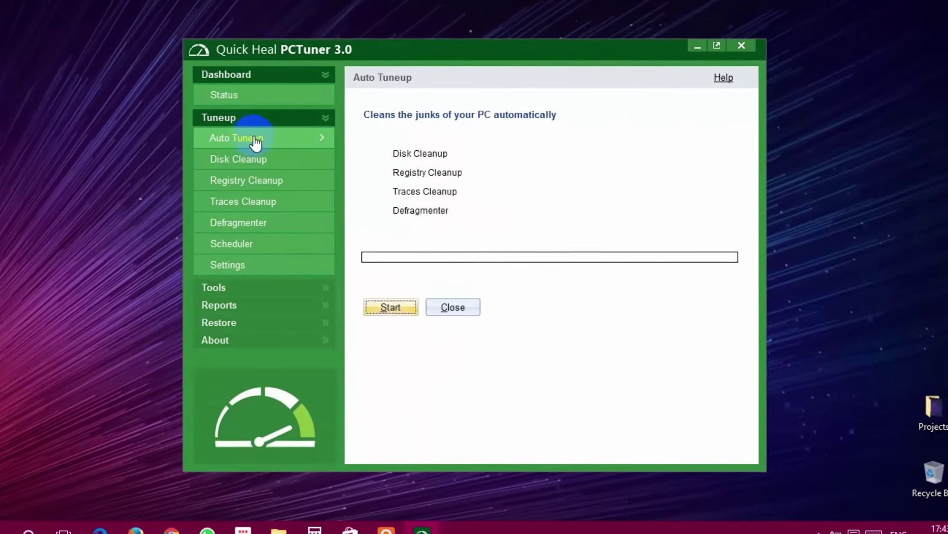
left_click(398, 304)
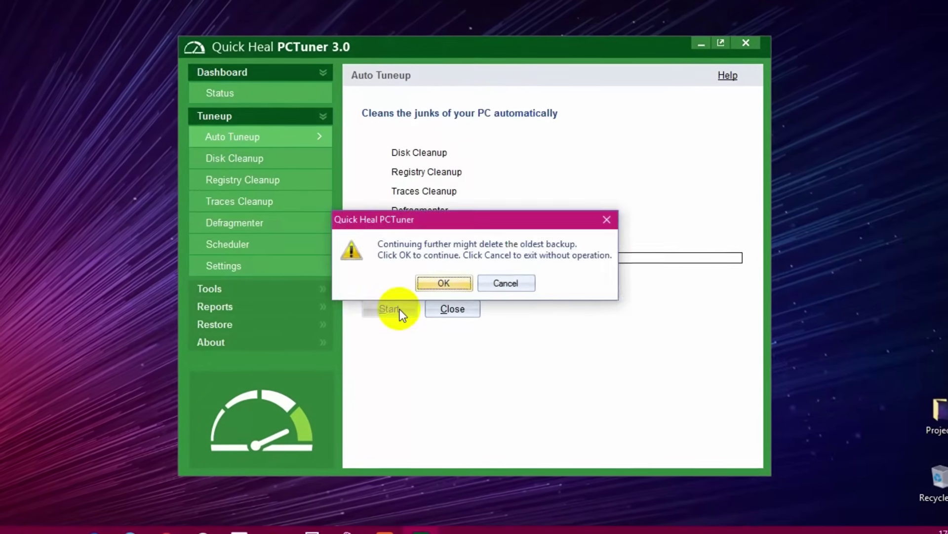
left_click(437, 287)
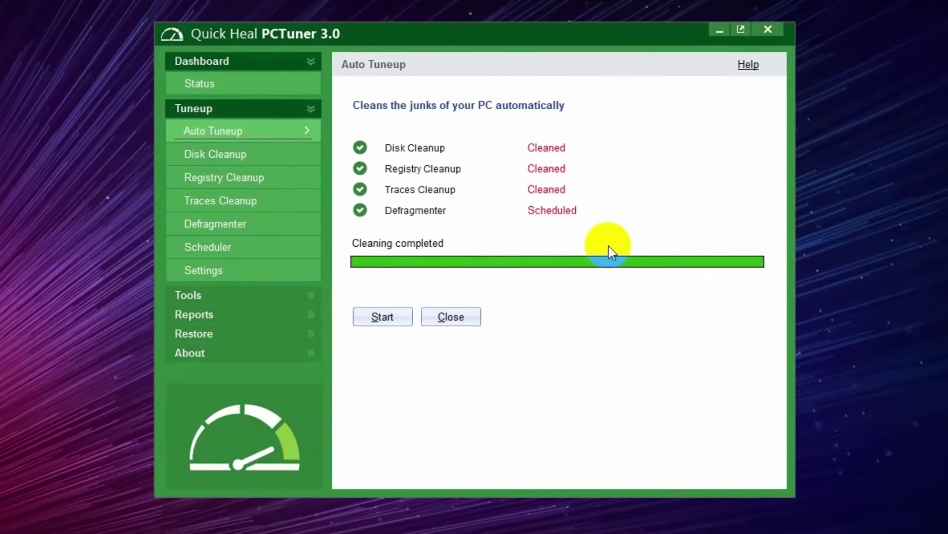
left_click(470, 320)
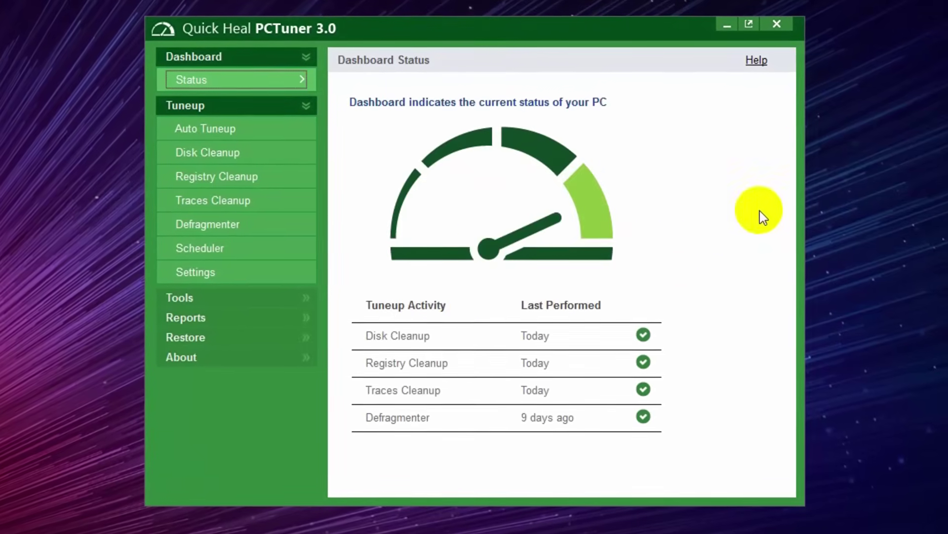
left_click(776, 25)
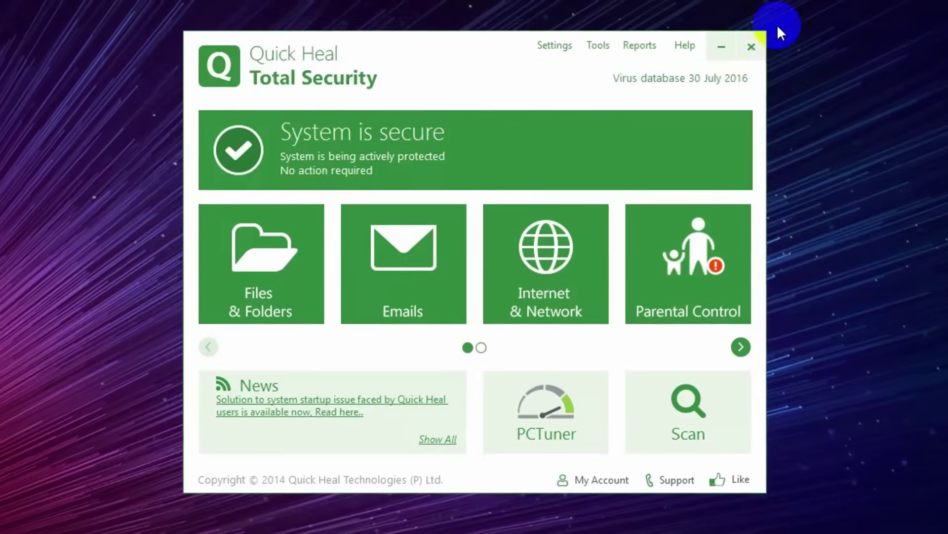
left_click(751, 46)
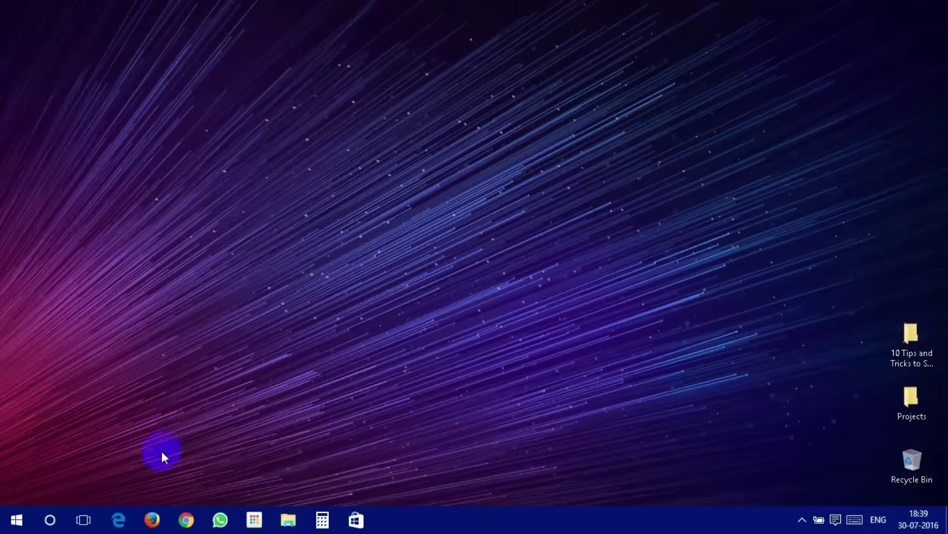
left_click(24, 523)
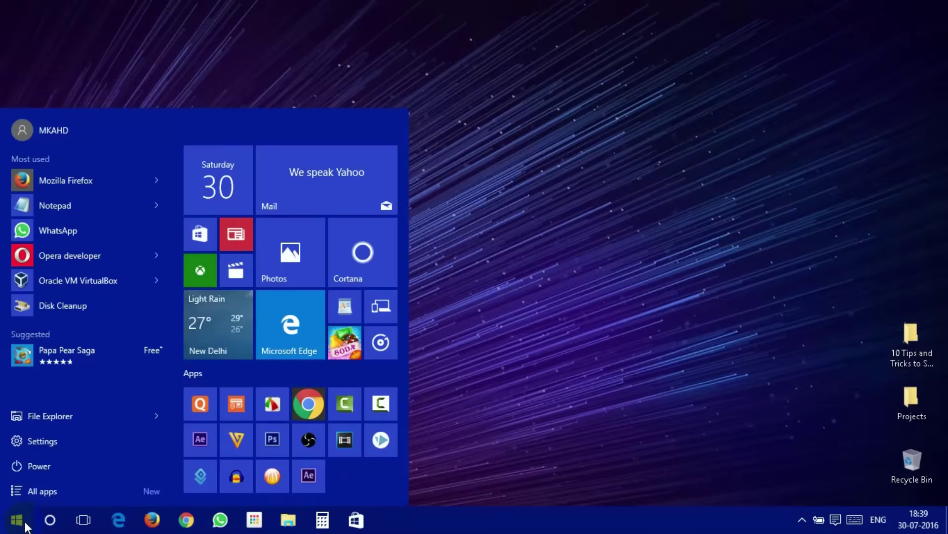
left_click(25, 527)
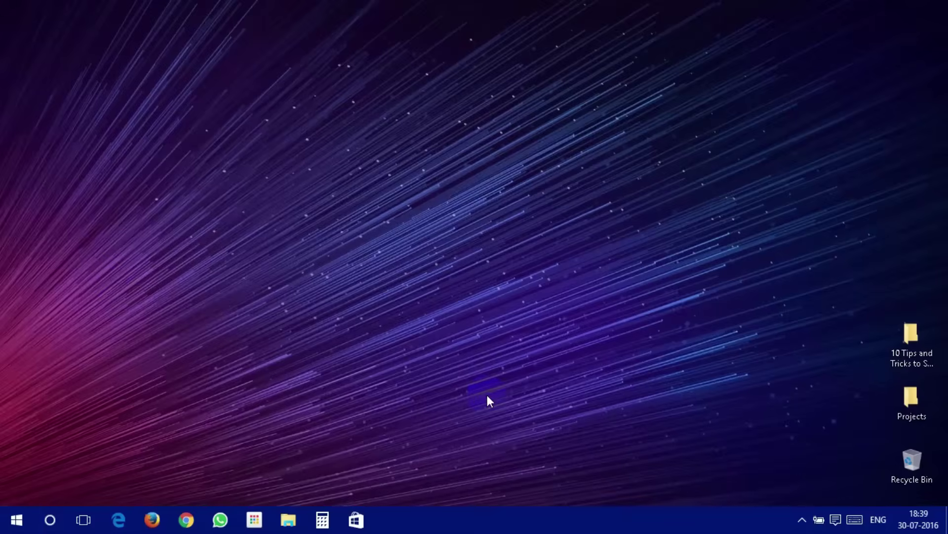
Open Local Disk (C:) in File Explorer, look over its folders and files, and close the window
left_click(300, 522)
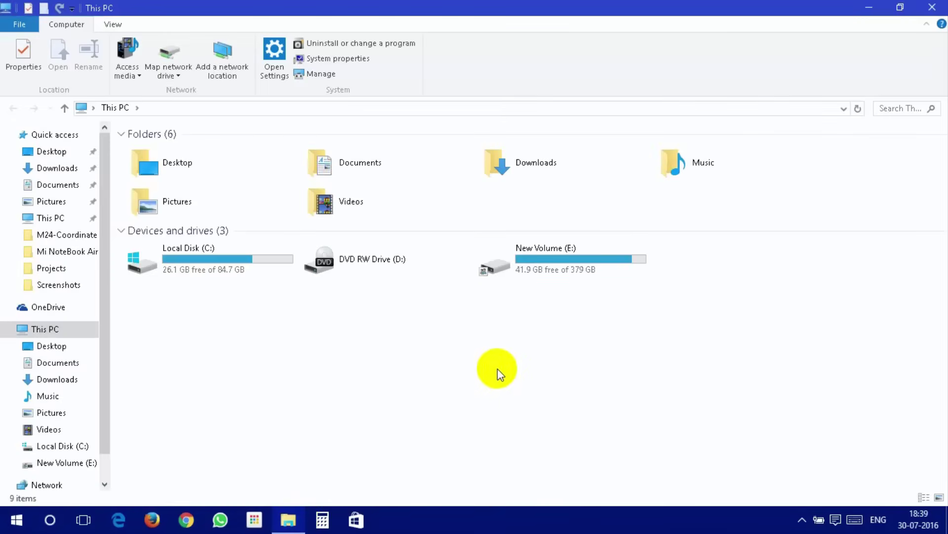
double_click(275, 268)
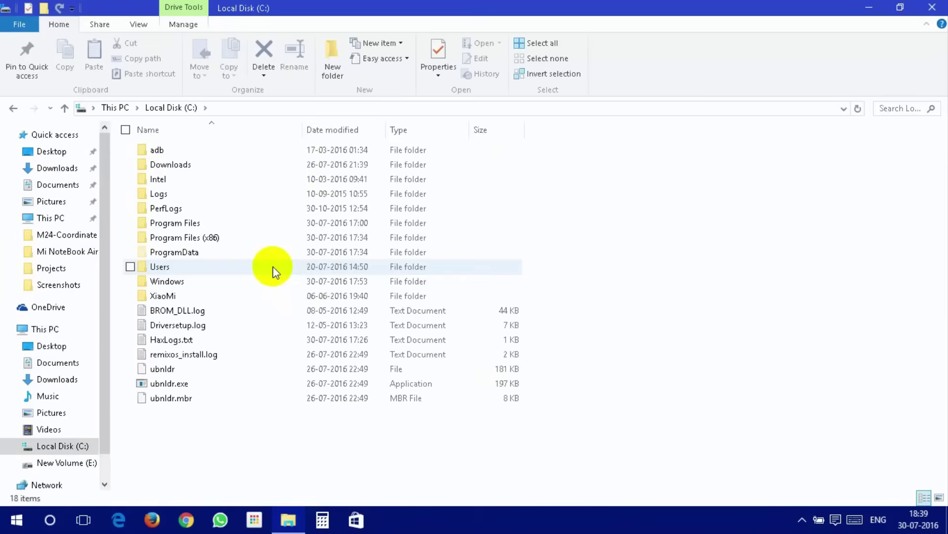
left_click_drag(316, 430, 379, 139)
left_click(538, 436)
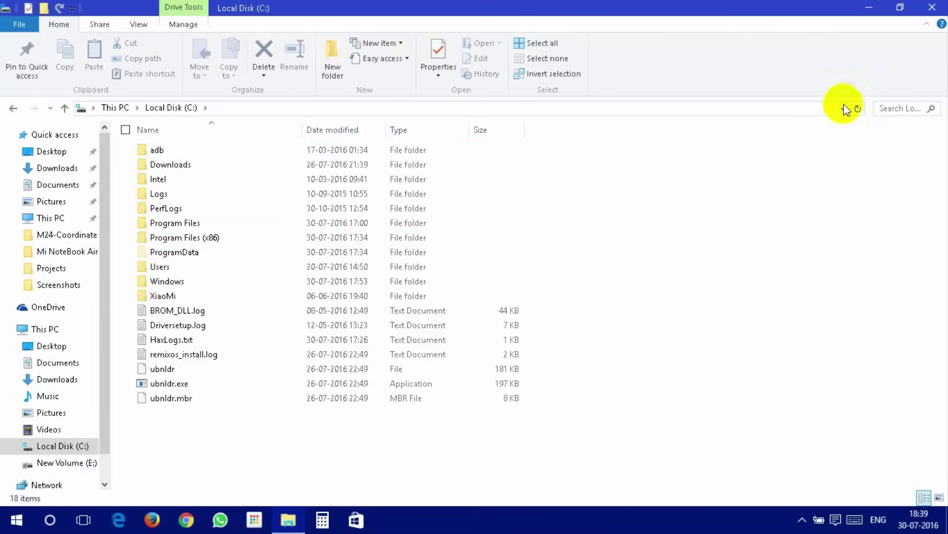
left_click(933, 9)
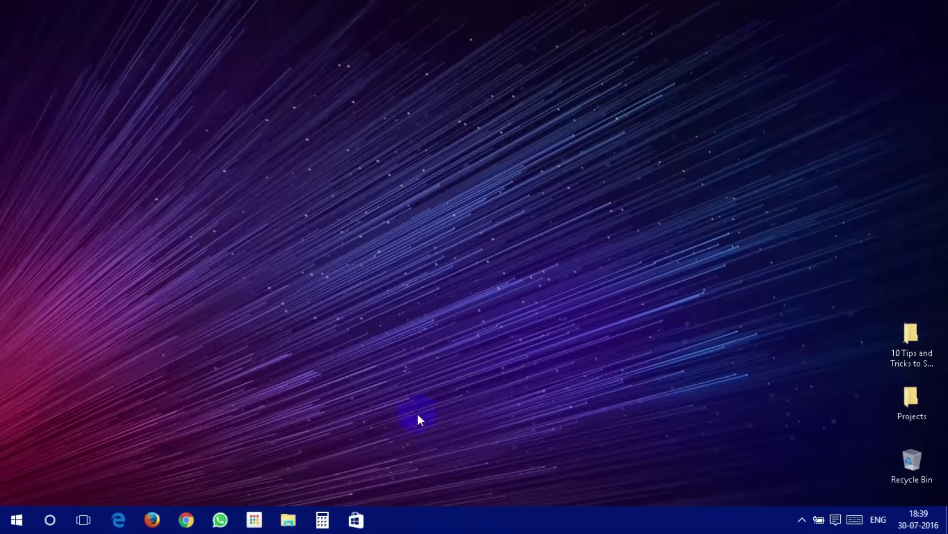